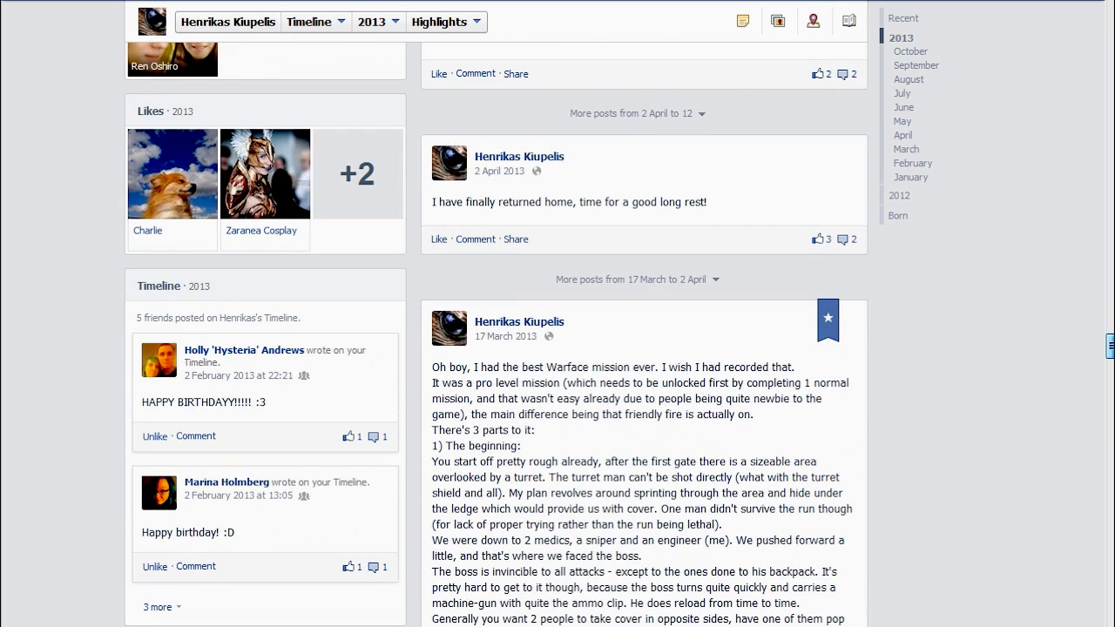
Look over the profile timeline from the March 2013 Warface post up to the most recent posts.
{"action": "left_click_drag", "start_coordinate": [521, 367], "coordinate": [669, 366]}
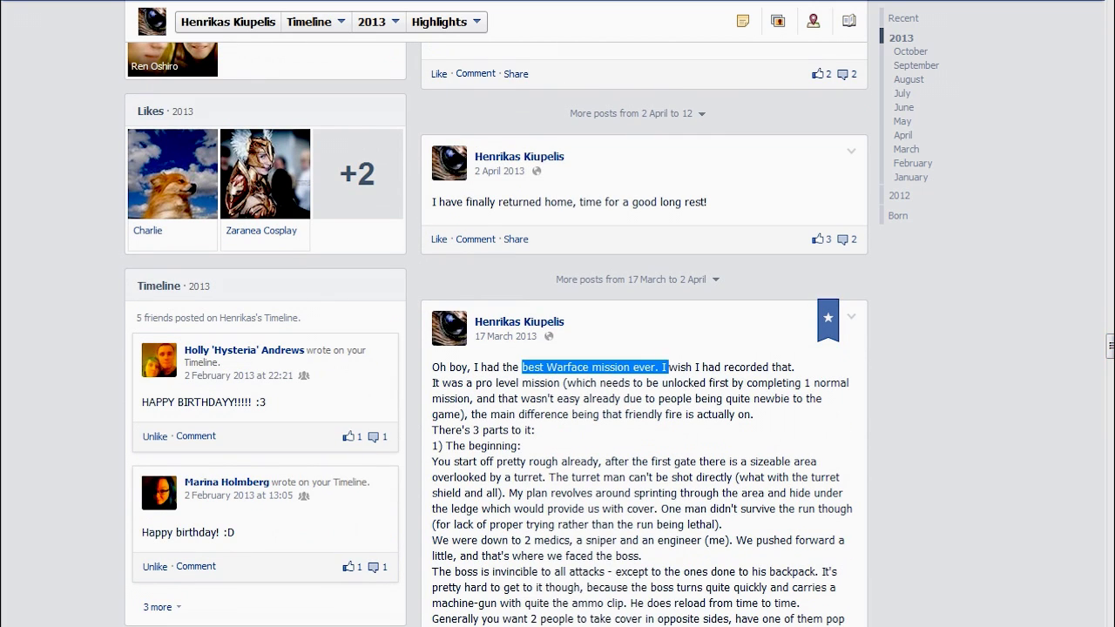
{"action": "left_click", "coordinate": [741, 201]}
{"action": "scroll", "coordinate": [715, 316], "scroll_direction": "up", "scroll_amount": 20}
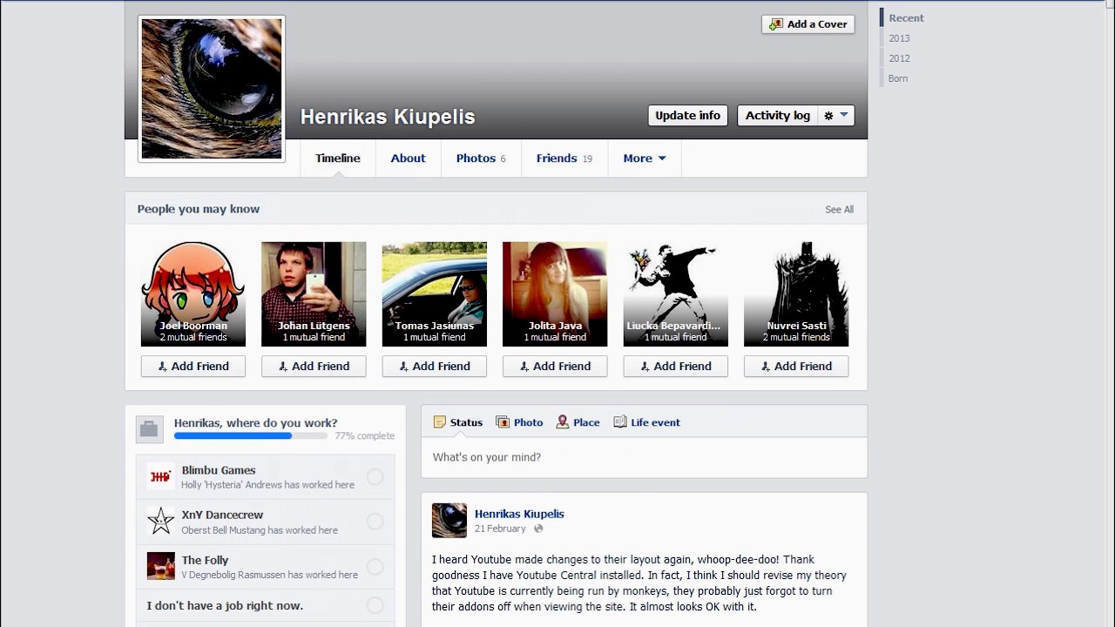
{"action": "scroll", "coordinate": [715, 316], "scroll_direction": "down", "scroll_amount": 2}
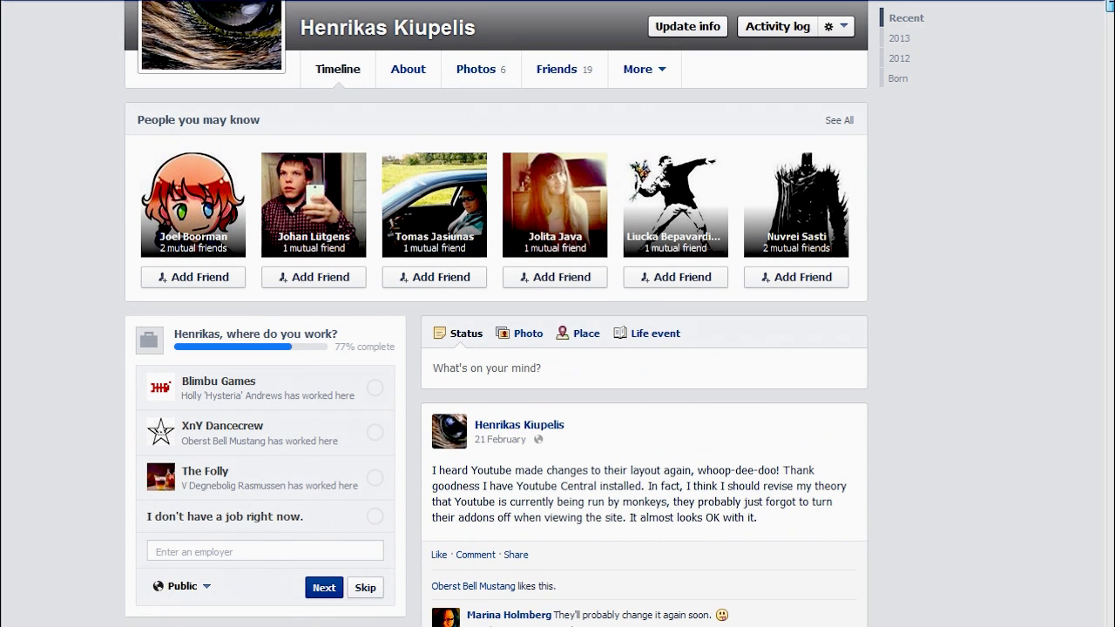
{"action": "scroll", "coordinate": [496, 313], "scroll_direction": "up", "scroll_amount": 2}
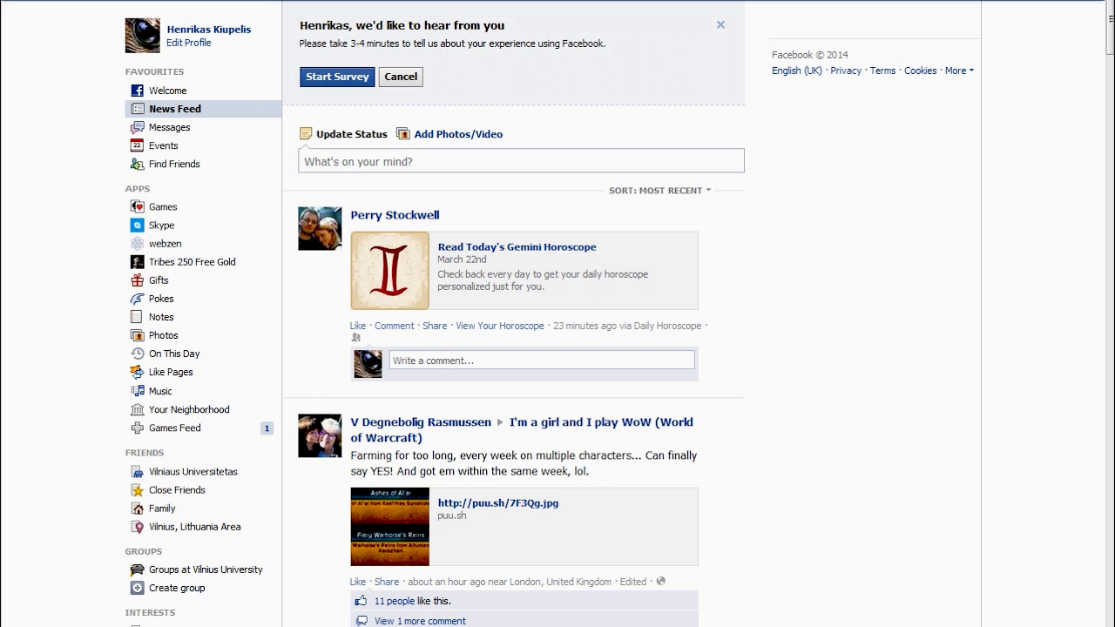
Start the Facebook experience survey and answer the overall satisfaction question with "Fairly satisfied".
{"action": "left_click", "coordinate": [337, 77]}
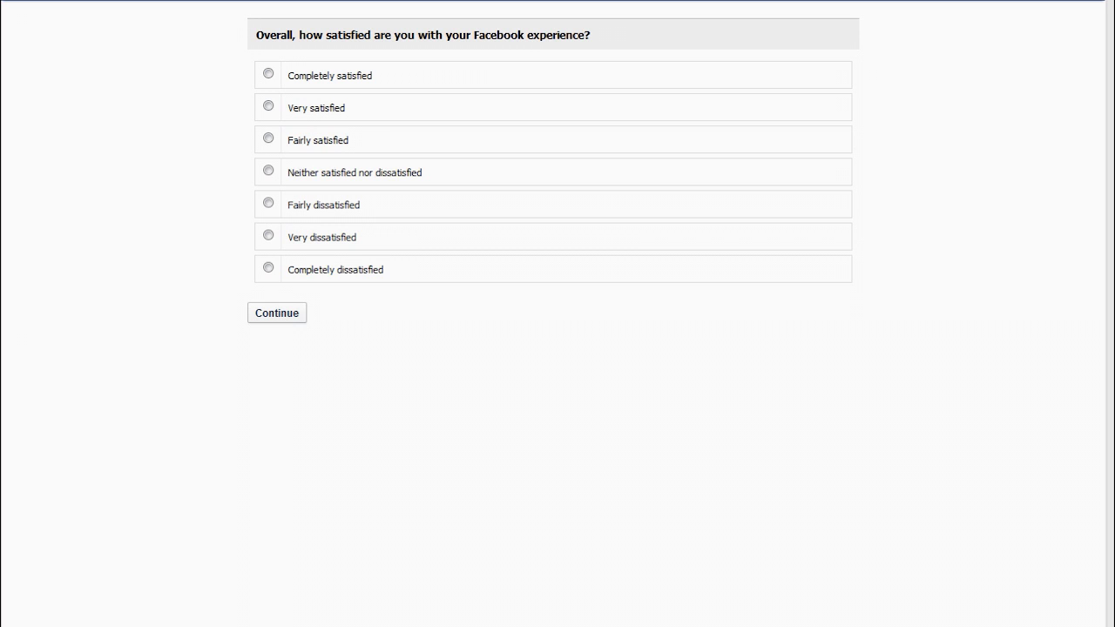
{"action": "left_click", "coordinate": [268, 138]}
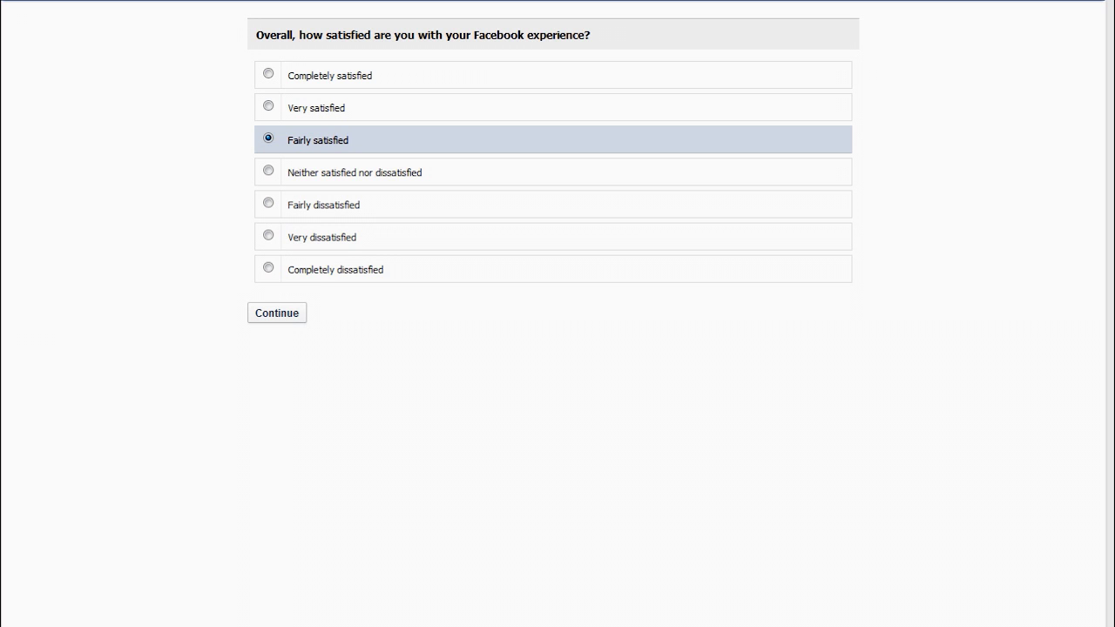
{"action": "key", "text": "Return"}
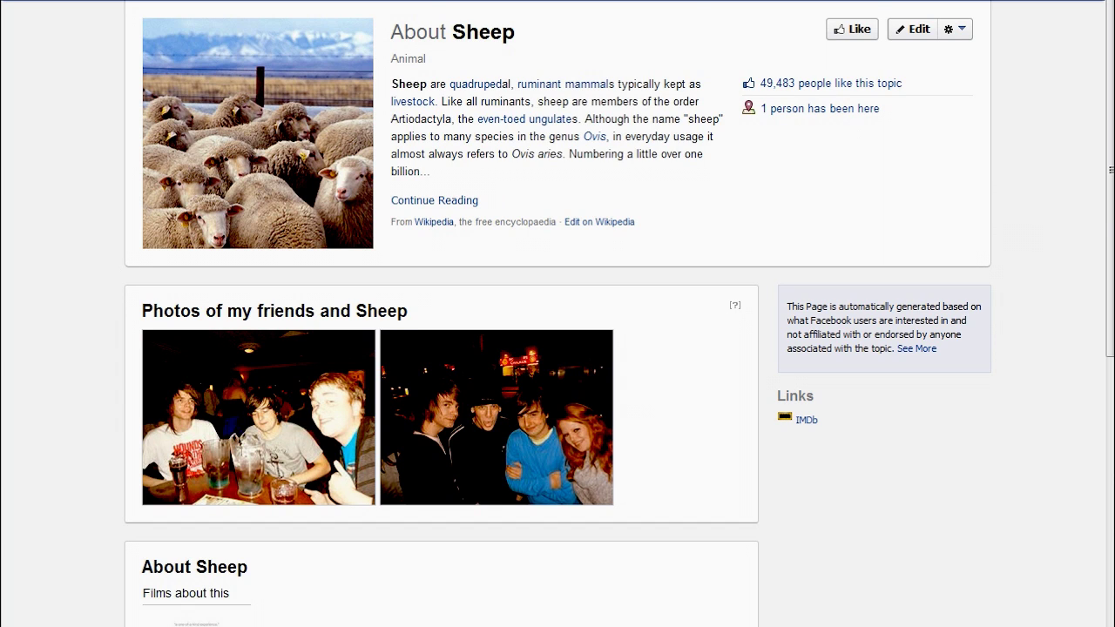
Look through the Sheep topic page, including its friends' photos, the film Sweetgrass and the related pages.
{"action": "scroll", "coordinate": [558, 314], "scroll_direction": "down", "scroll_amount": 2}
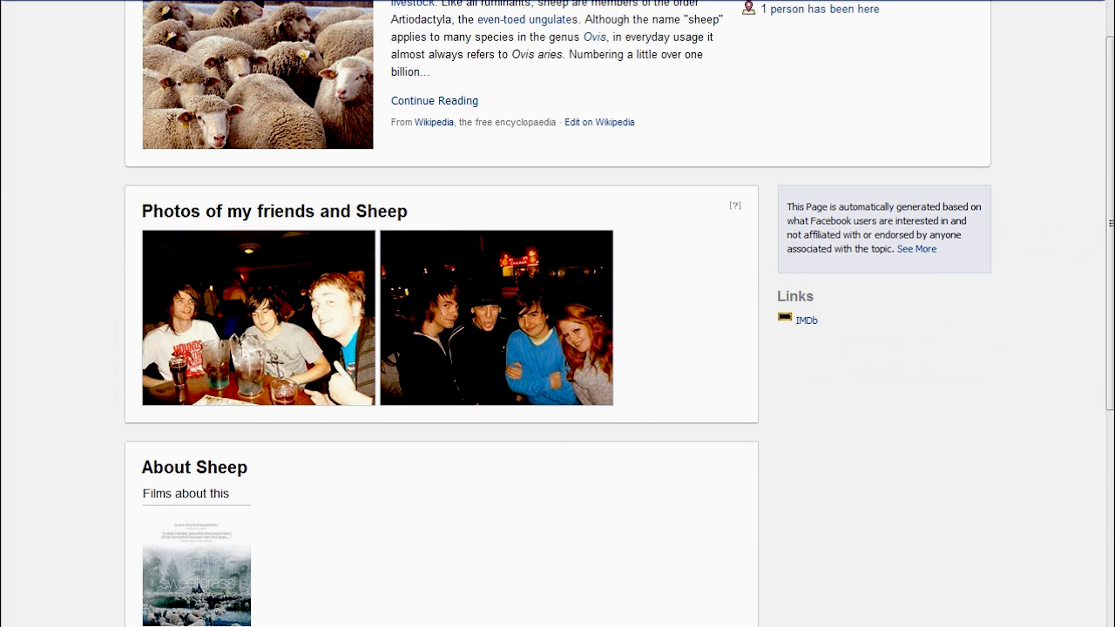
{"action": "scroll", "coordinate": [558, 314], "scroll_direction": "down", "scroll_amount": 2}
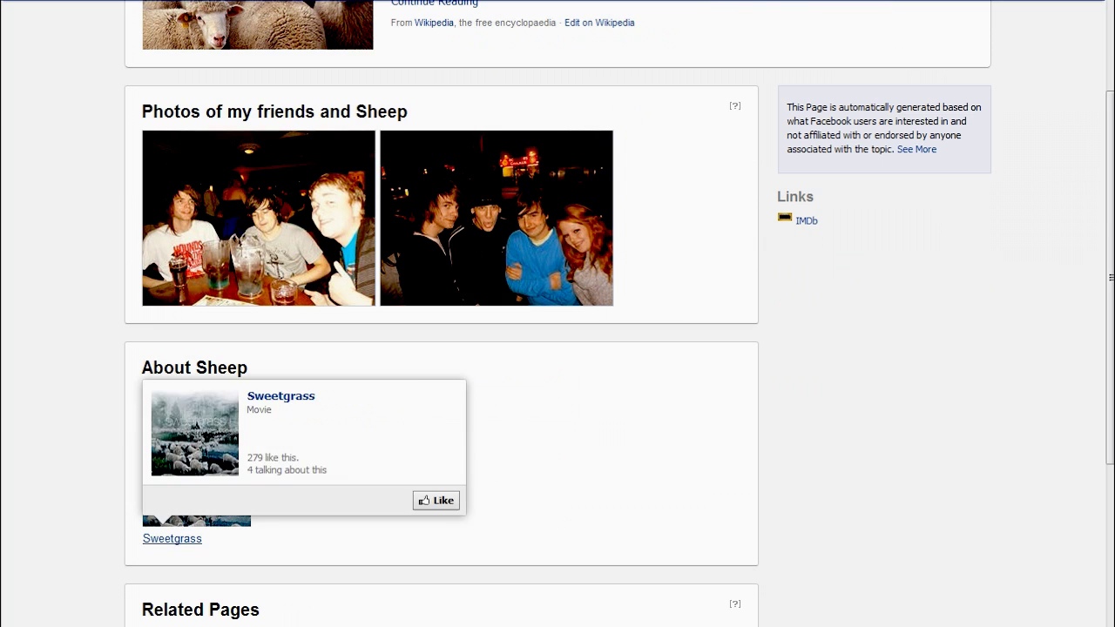
{"action": "mouse_move", "coordinate": [172, 539]}
{"action": "scroll", "coordinate": [557, 313], "scroll_direction": "down", "scroll_amount": 6}
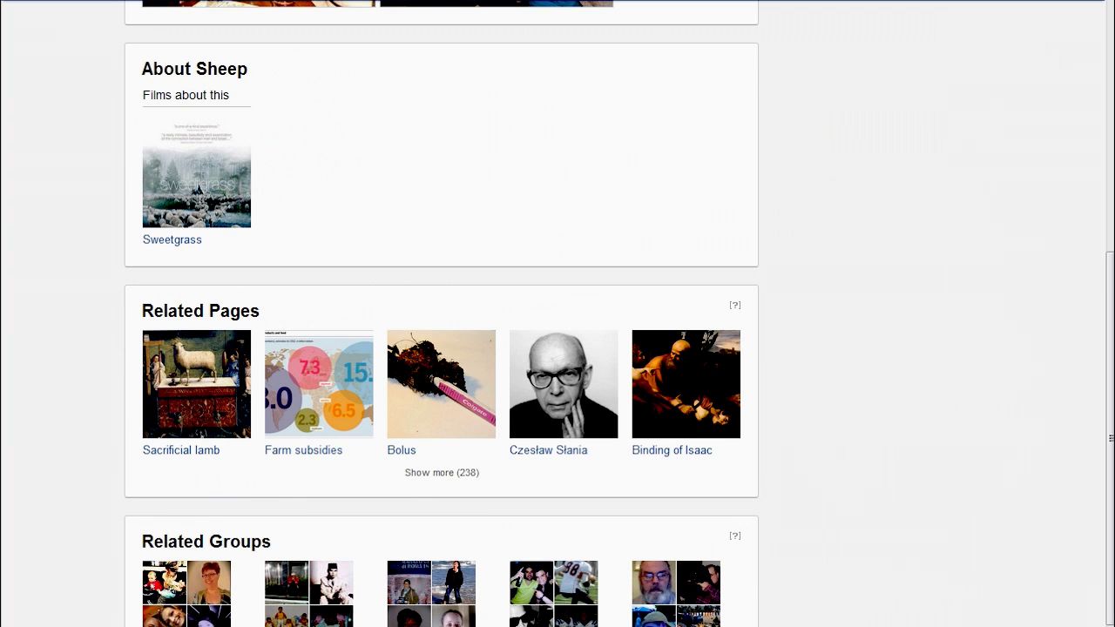
{"action": "scroll", "coordinate": [558, 314], "scroll_direction": "up", "scroll_amount": 10}
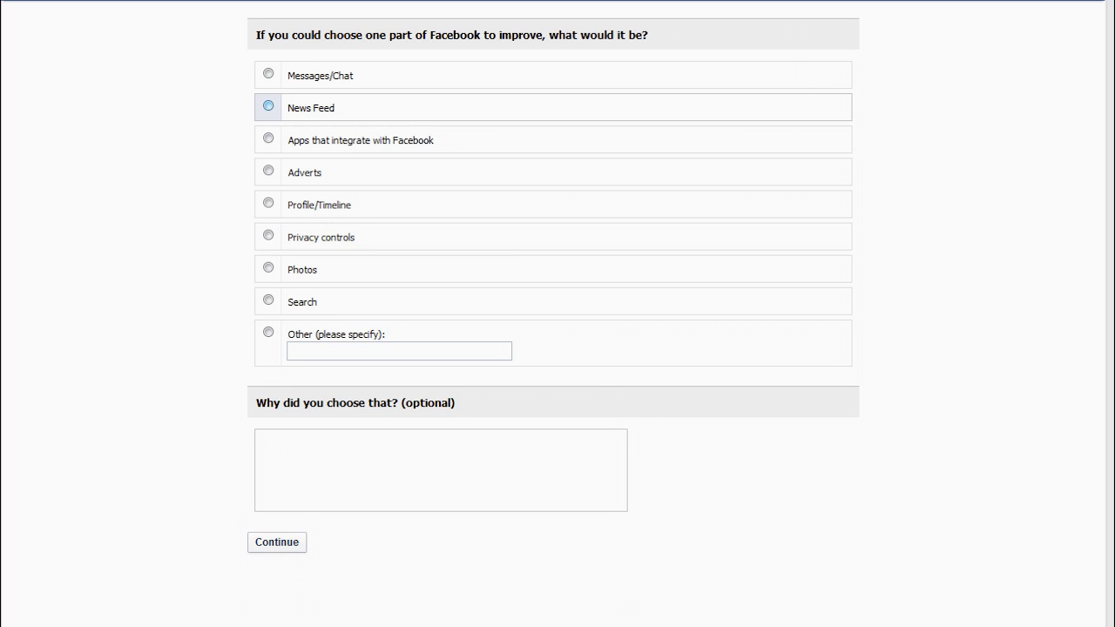
Choose News Feed as the part of Facebook to improve, give the reason "It doesn't exist." and submit the answer.
{"action": "left_click", "coordinate": [269, 105]}
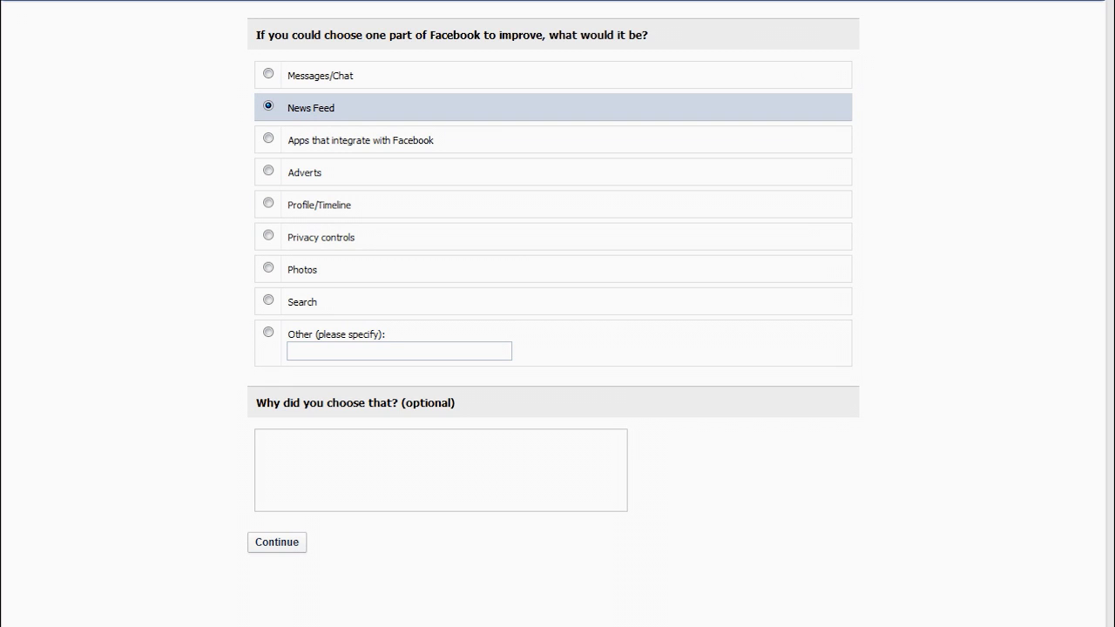
{"action": "left_click", "coordinate": [262, 438]}
{"action": "type", "text": "It doesn't exist."}
{"action": "key", "text": "Tab"}
{"action": "key", "text": "Return"}
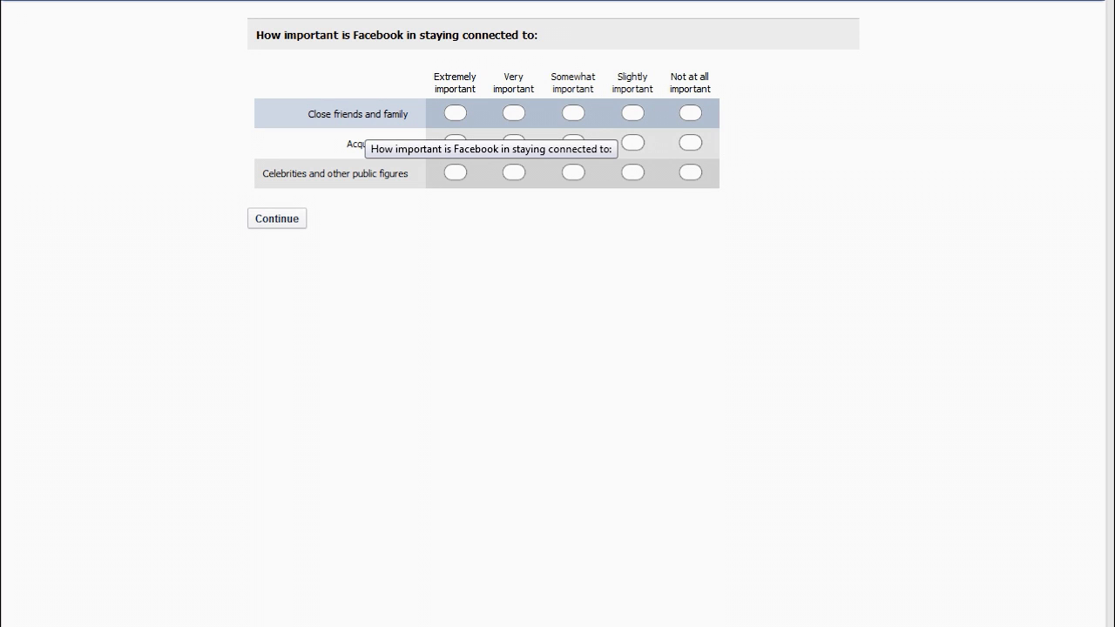
Rate close friends and family and celebrities as "Not at all important" and acquaintances as "Extremely important", and submit the ratings.
{"action": "left_click", "coordinate": [690, 114]}
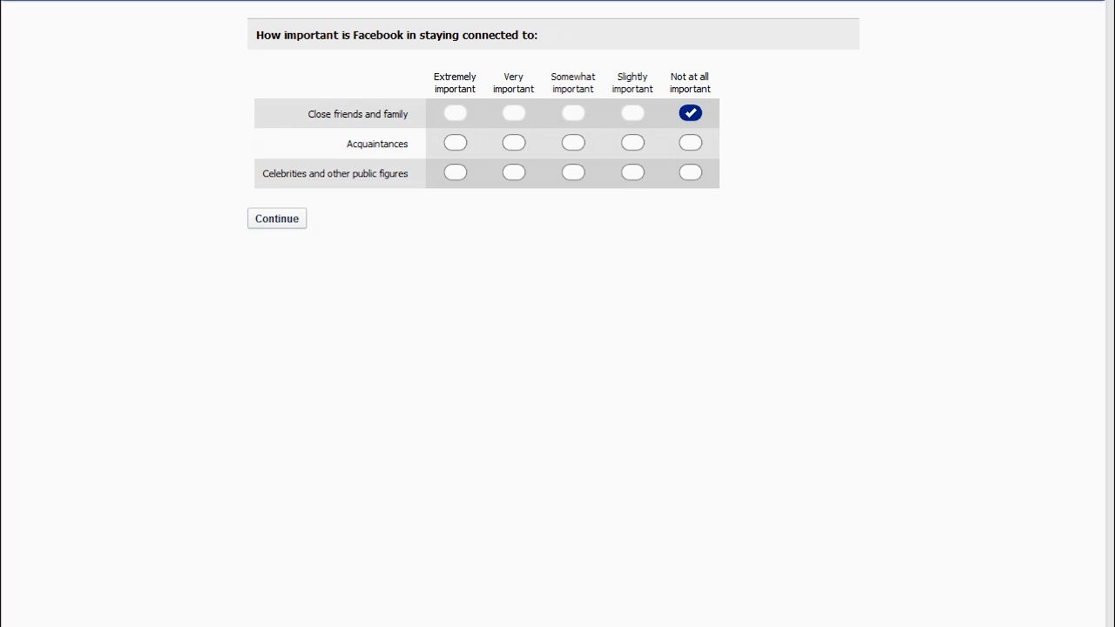
{"action": "left_click", "coordinate": [455, 143]}
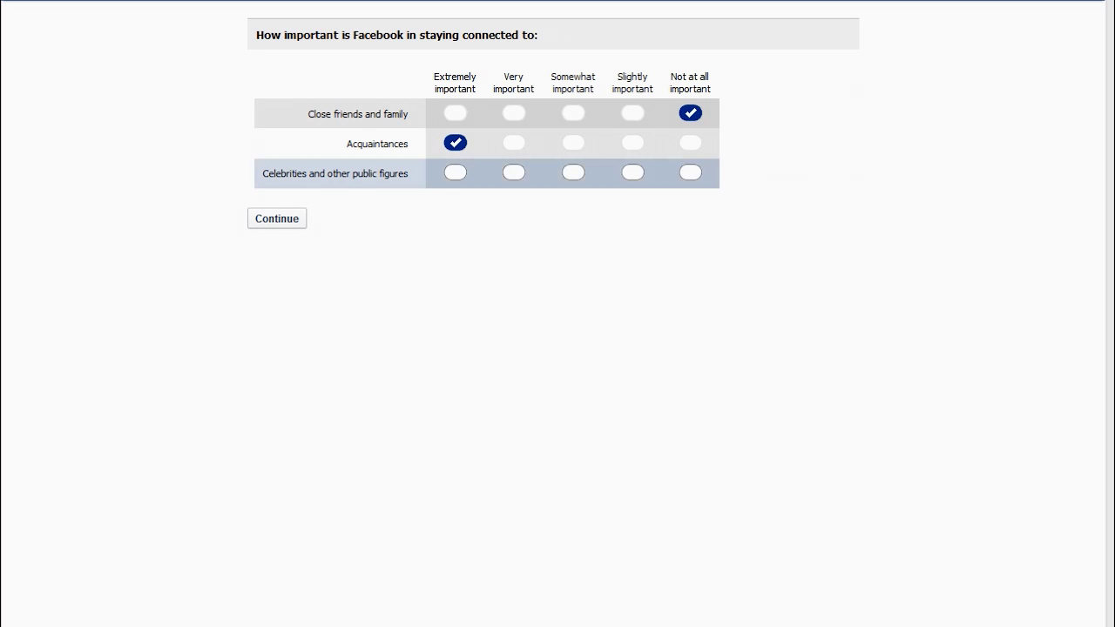
{"action": "left_click", "coordinate": [690, 173]}
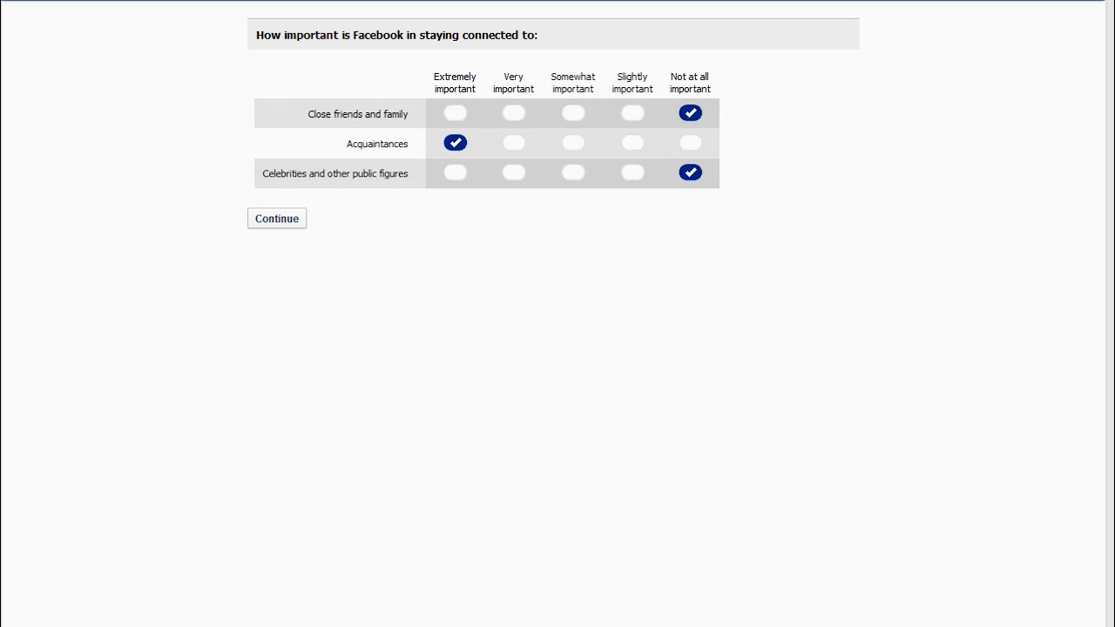
{"action": "left_click", "coordinate": [277, 218]}
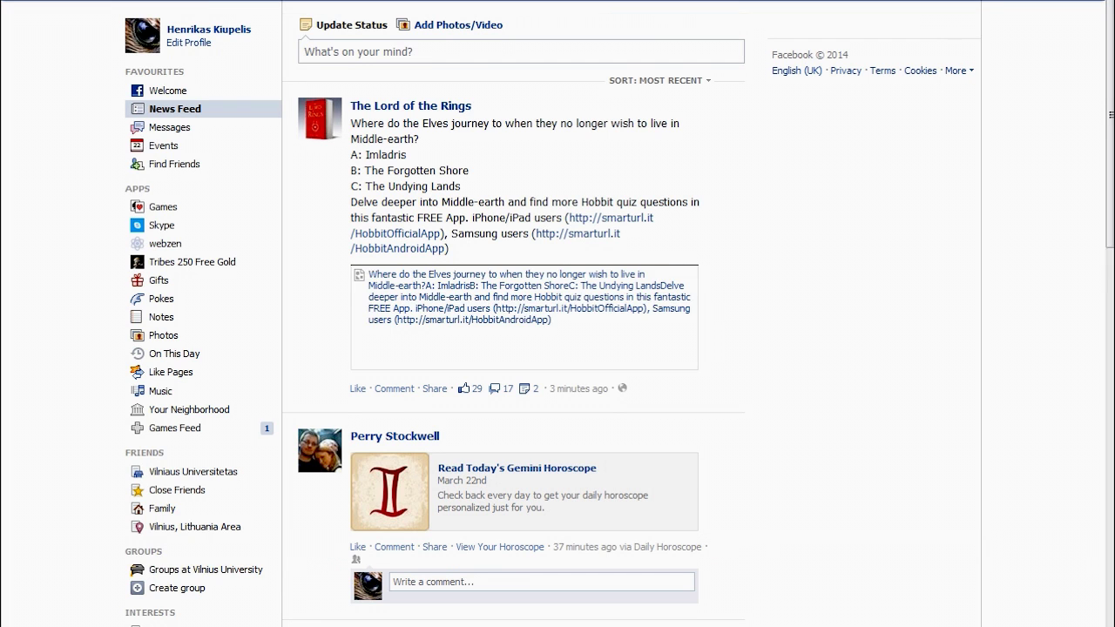
Answer the survey with a preference for moderately fewer friends and "Completely in control" for personal information.
{"action": "left_click", "coordinate": [208, 29]}
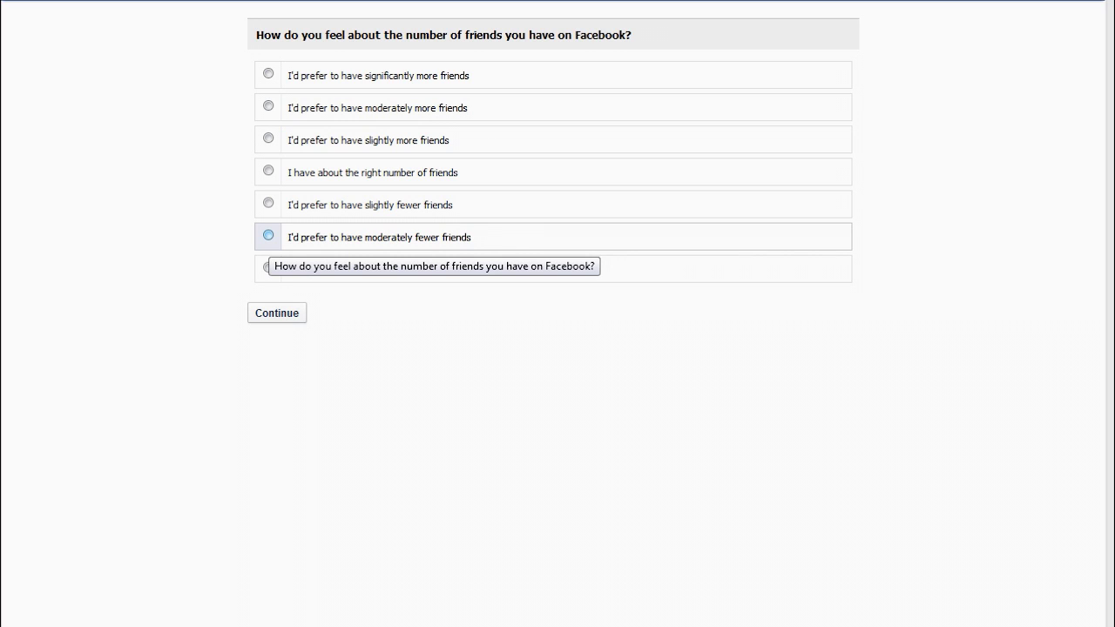
{"action": "left_click", "coordinate": [268, 236]}
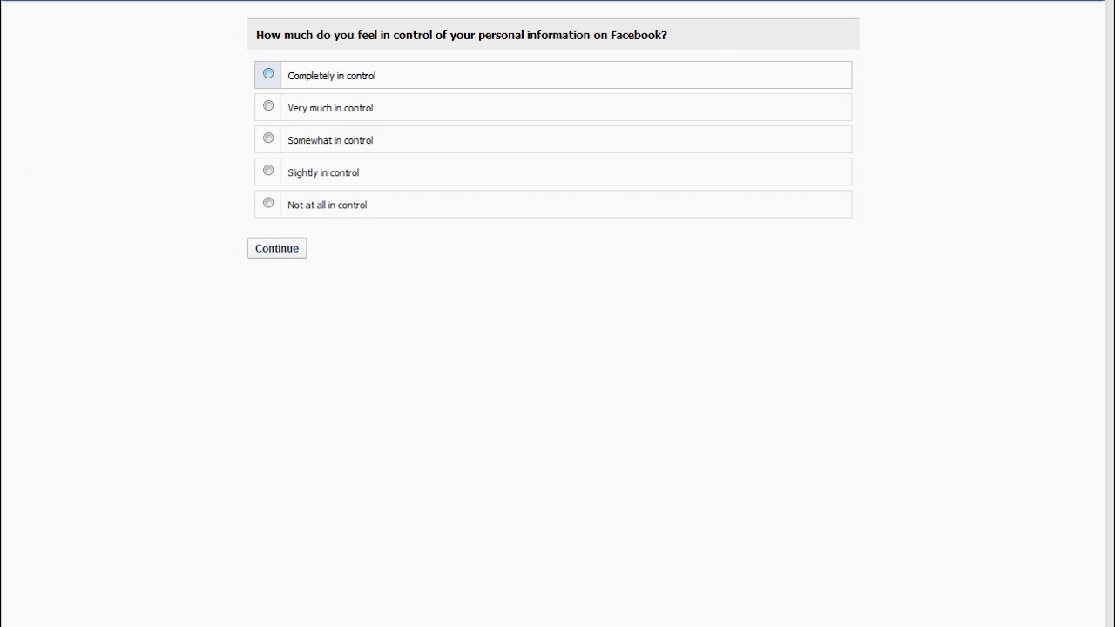
{"action": "left_click", "coordinate": [268, 74]}
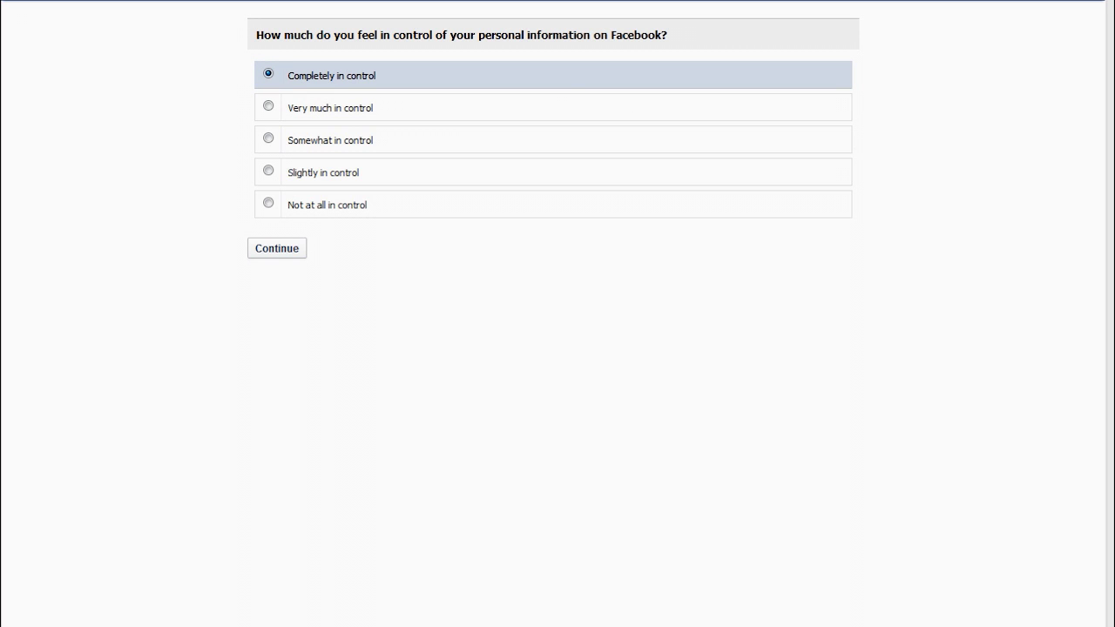
{"action": "key", "text": "Return"}
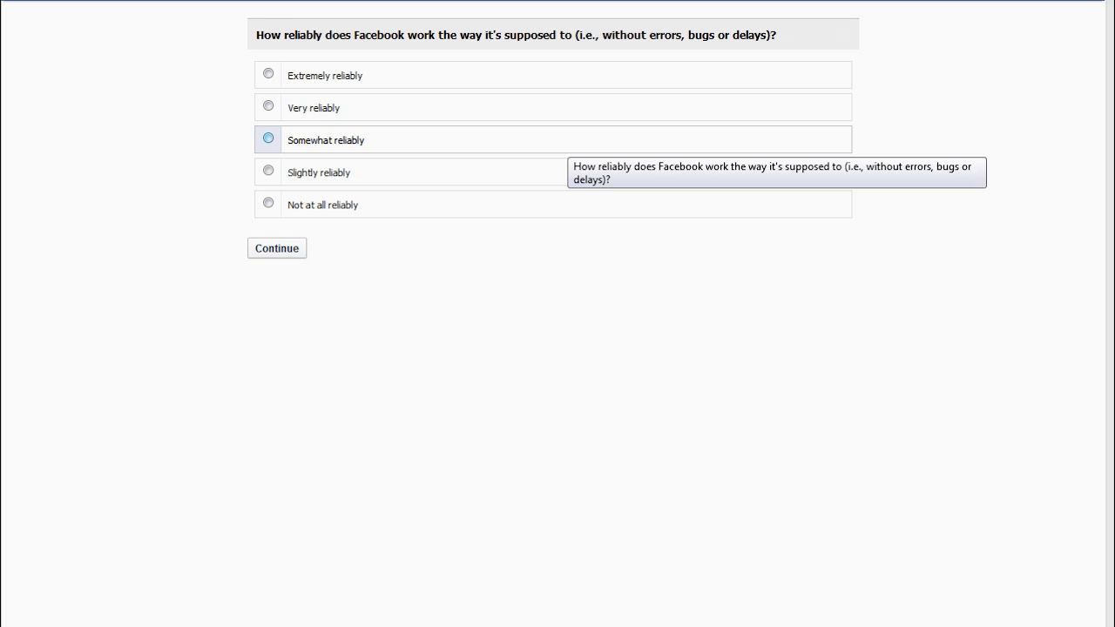
Answer the question on how reliably Facebook works with "Very reliably" and submit it.
{"action": "left_click_drag", "start_coordinate": [256, 35], "coordinate": [697, 48]}
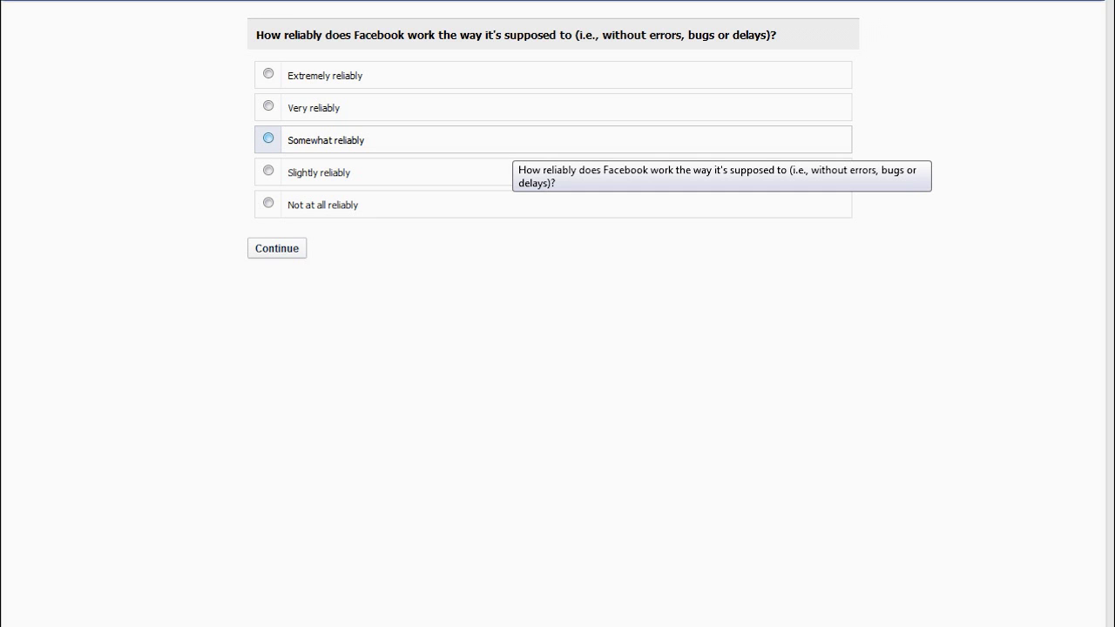
{"action": "left_click", "coordinate": [322, 108]}
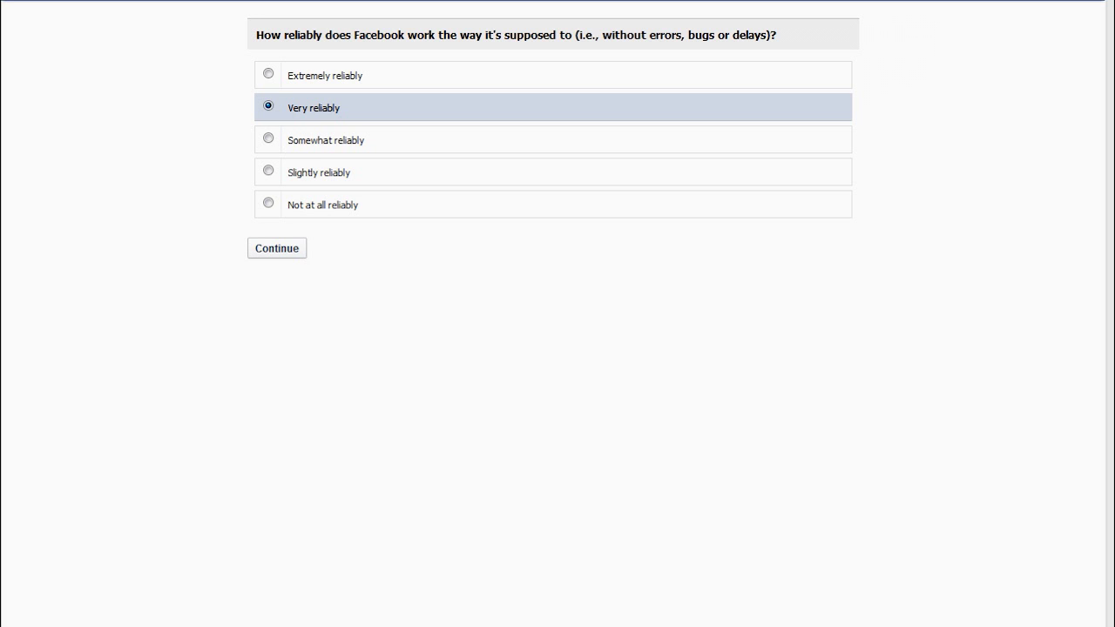
{"action": "key", "text": "Return"}
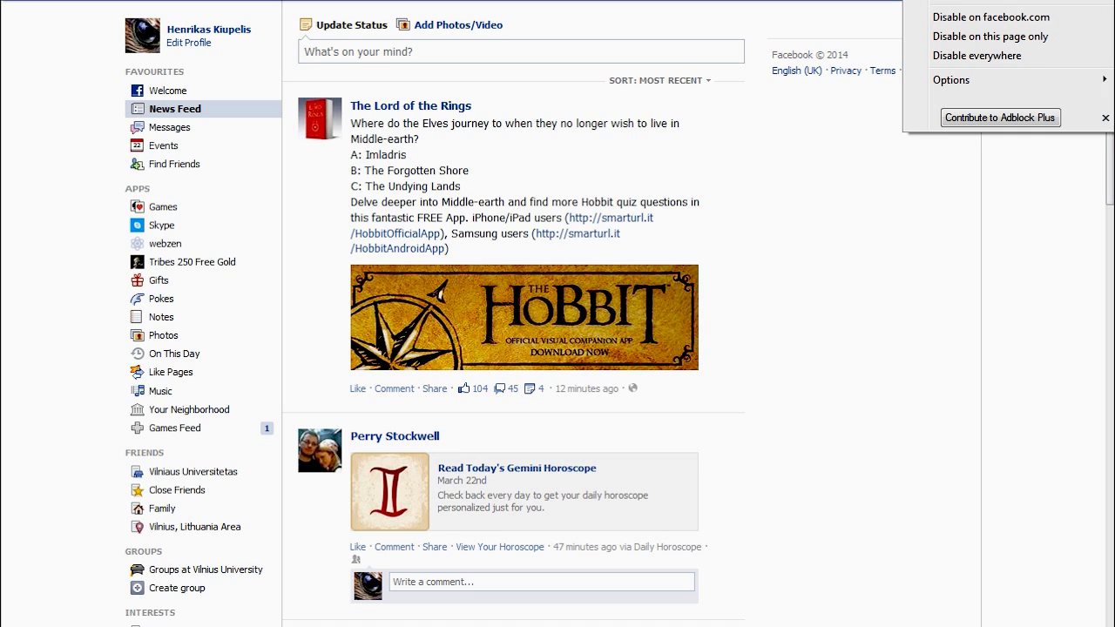
Disable Adblock Plus for the news feed page and reload the page.
{"action": "key", "text": "Escape"}
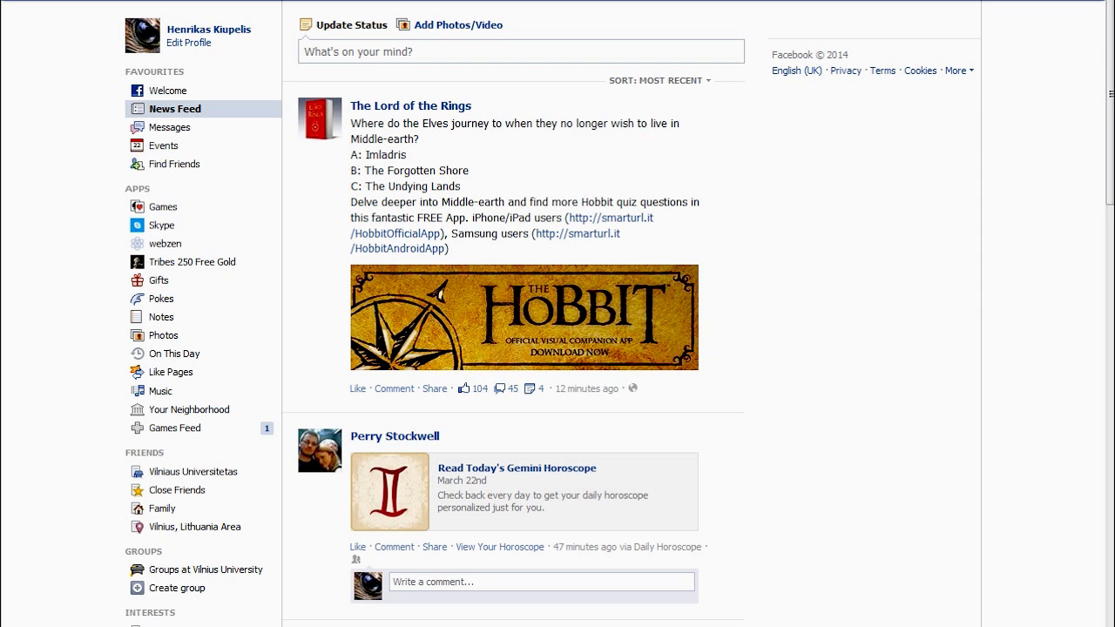
{"action": "key", "text": "F5"}
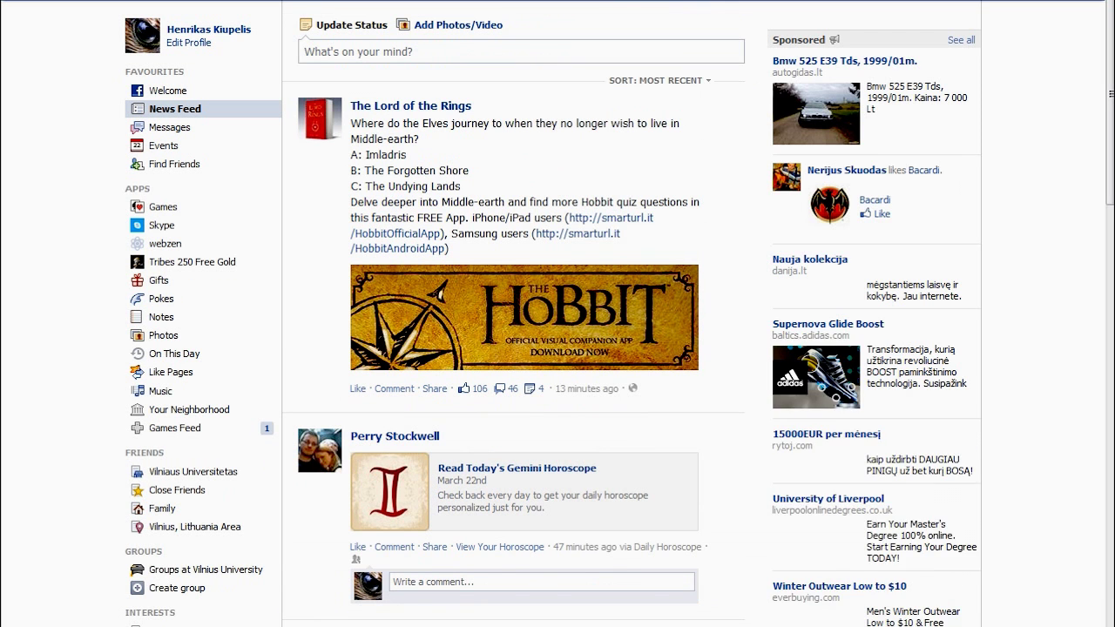
Examine the sponsored adverts displayed beside the news feed posts.
{"action": "scroll", "coordinate": [523, 349], "scroll_direction": "down", "scroll_amount": 5}
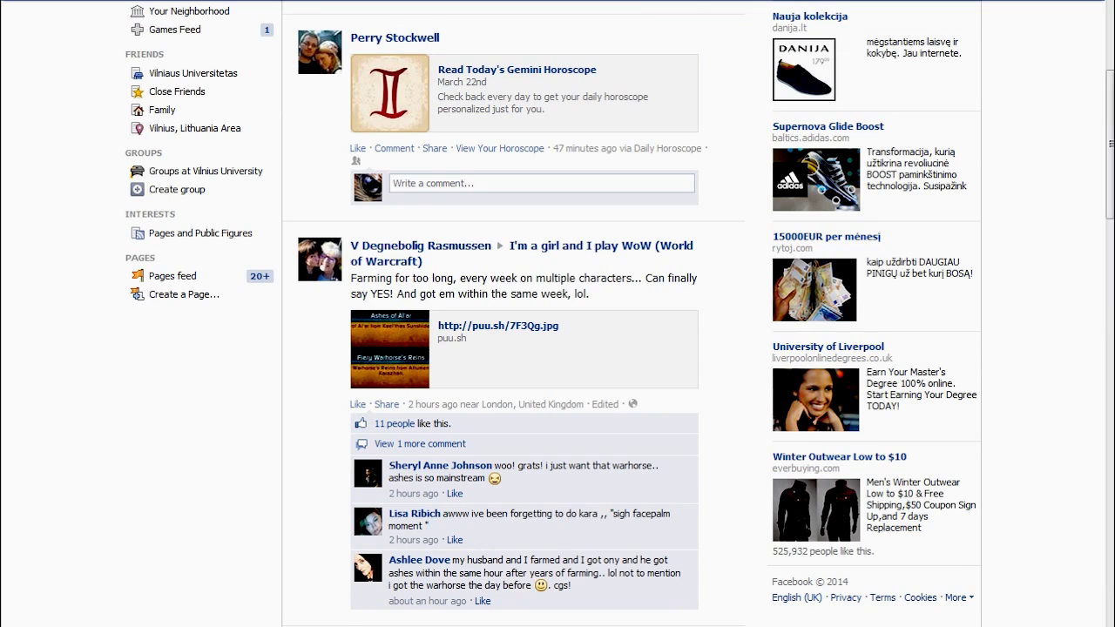
{"action": "scroll", "coordinate": [523, 348], "scroll_direction": "up", "scroll_amount": 5}
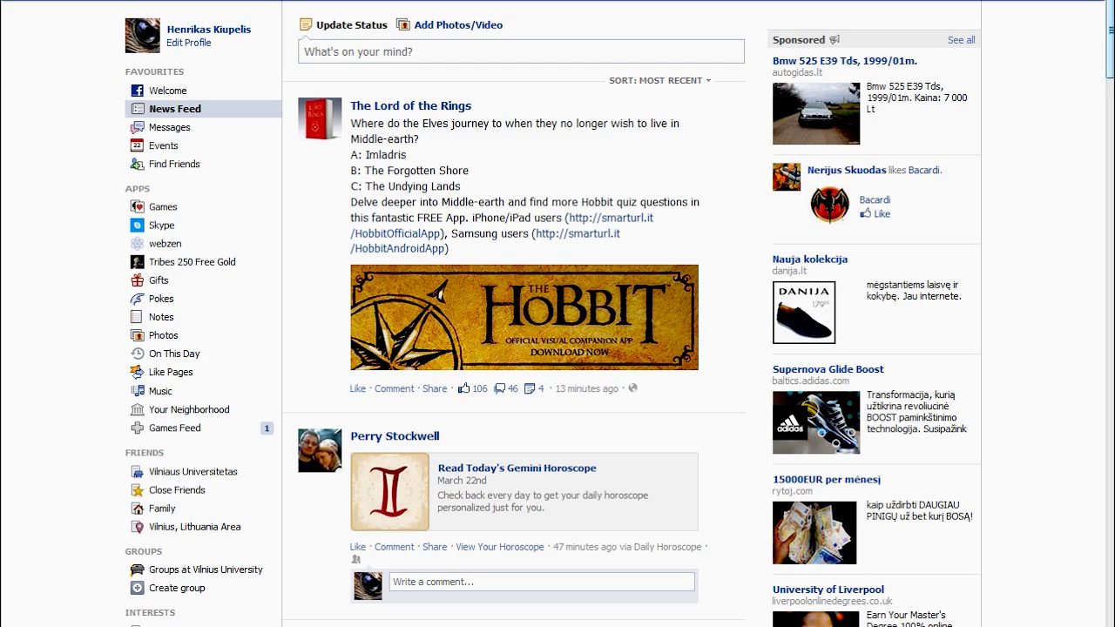
{"action": "scroll", "coordinate": [522, 349], "scroll_direction": "down", "scroll_amount": 3}
{"action": "scroll", "coordinate": [523, 349], "scroll_direction": "up", "scroll_amount": 3}
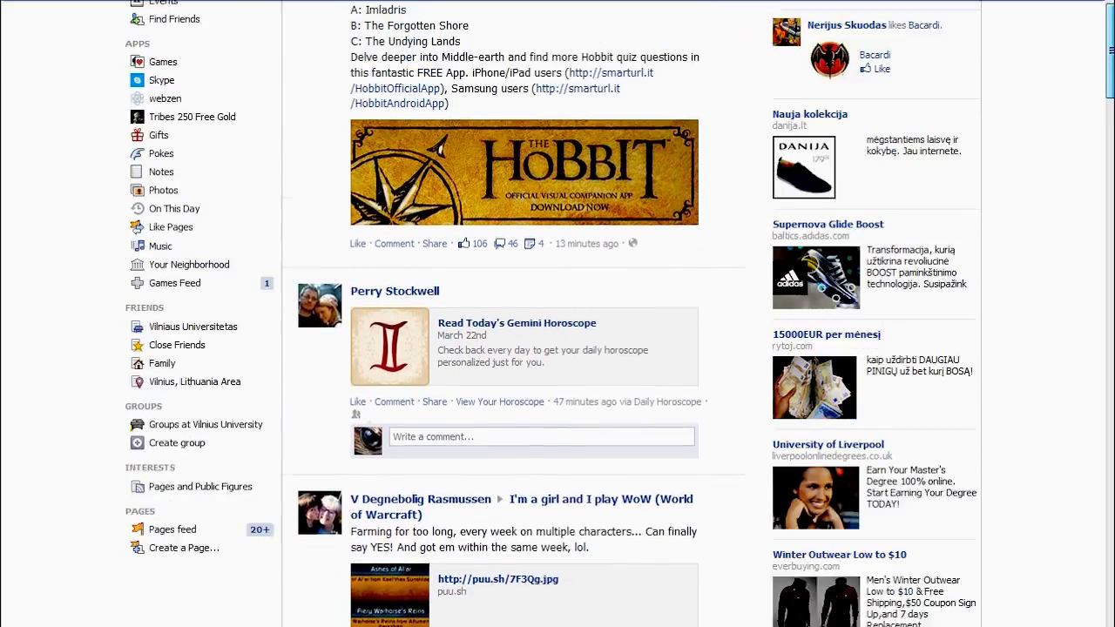
{"action": "scroll", "coordinate": [523, 348], "scroll_direction": "down", "scroll_amount": 3}
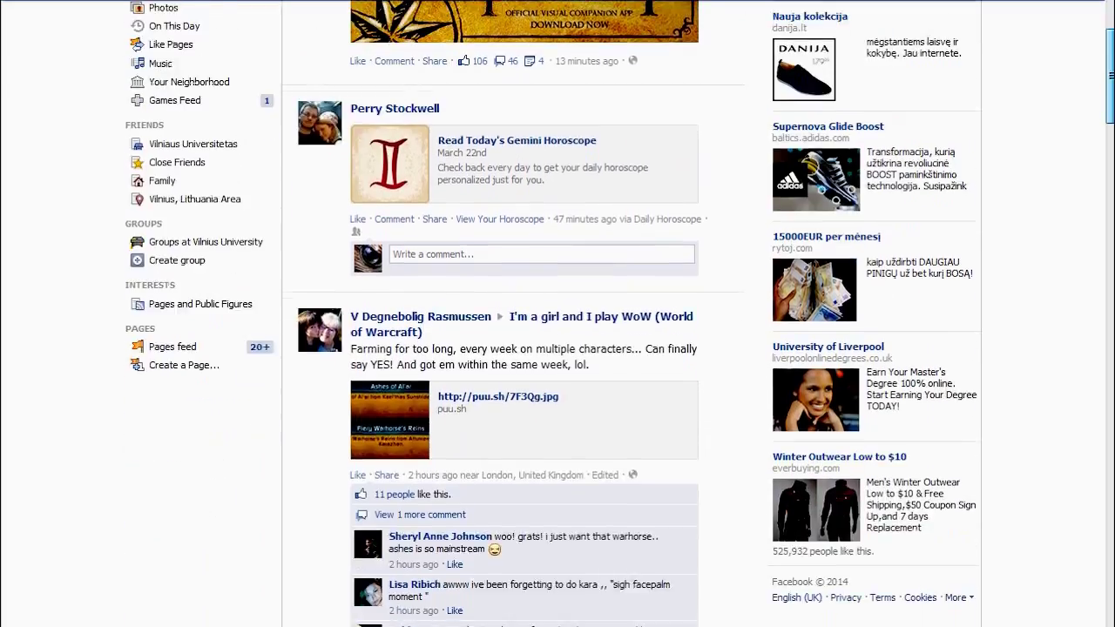
{"action": "scroll", "coordinate": [523, 348], "scroll_direction": "up", "scroll_amount": 3}
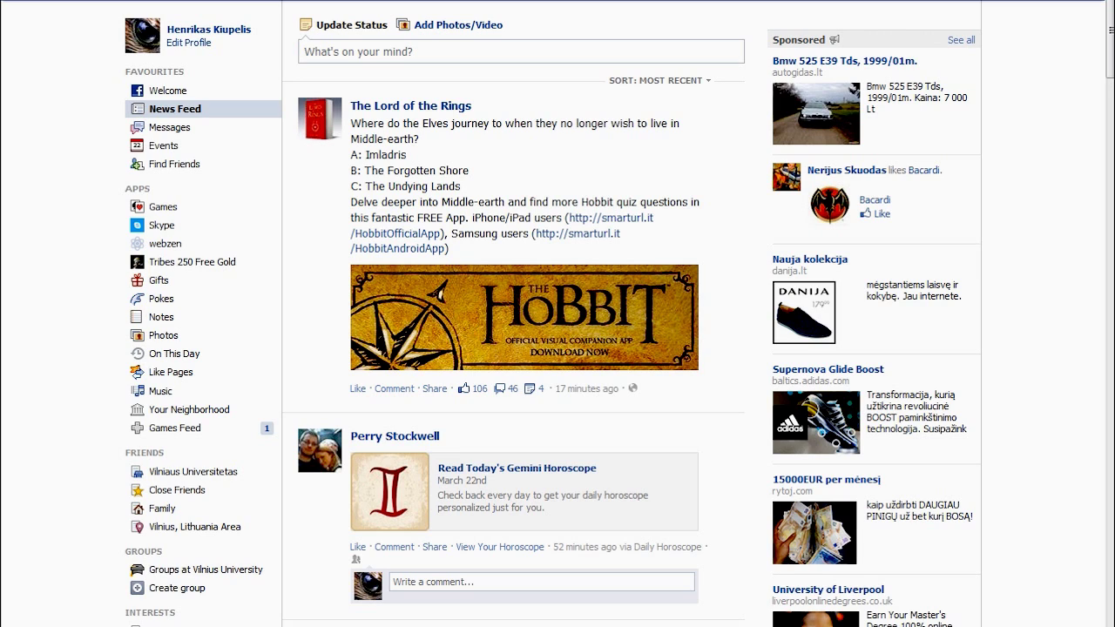
{"action": "right_click", "coordinate": [892, 65]}
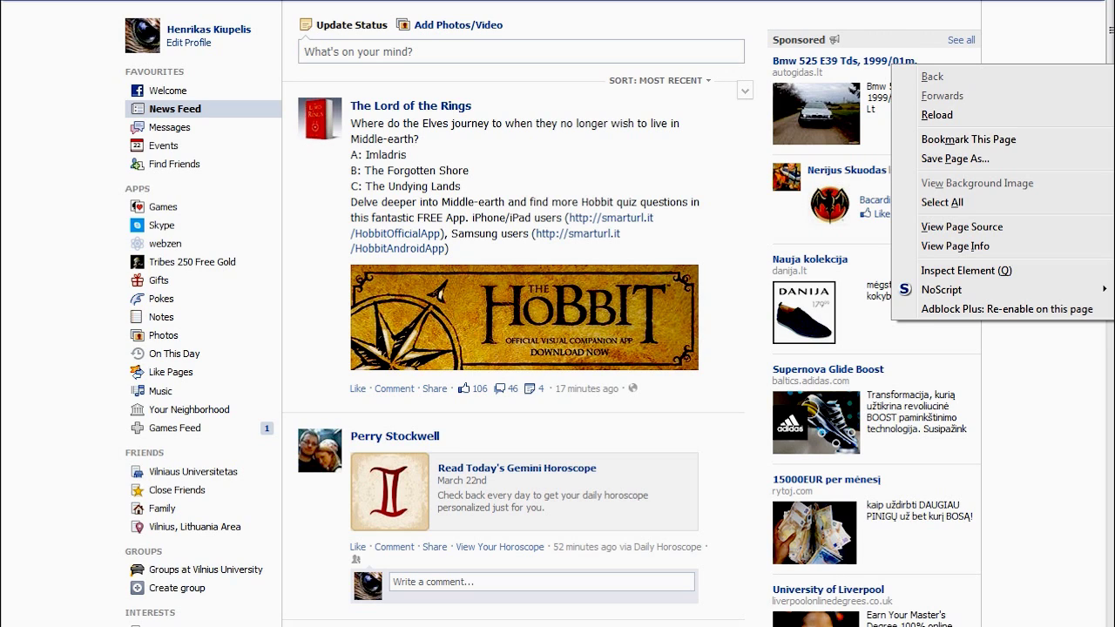
{"action": "key", "text": "Escape"}
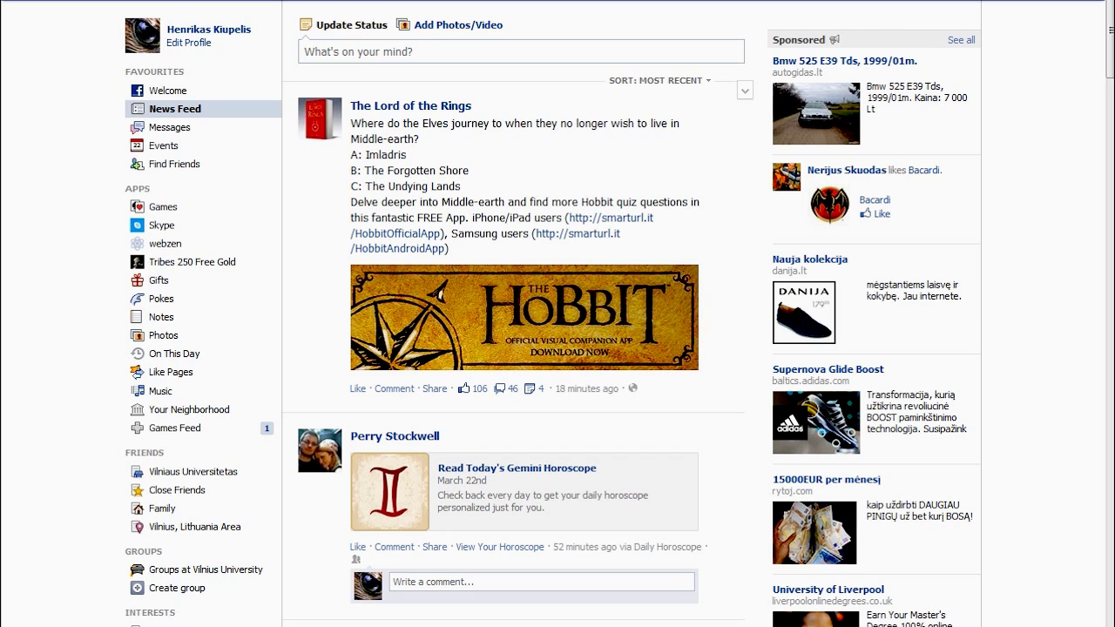
Highlight the quiz options "The Forgotten Shore" and "The Undying Lands" in turn in the Lord of the Rings post.
{"action": "double_click", "coordinate": [379, 170]}
{"action": "left_click", "coordinate": [522, 170]}
{"action": "left_click_drag", "start_coordinate": [351, 170], "coordinate": [469, 170]}
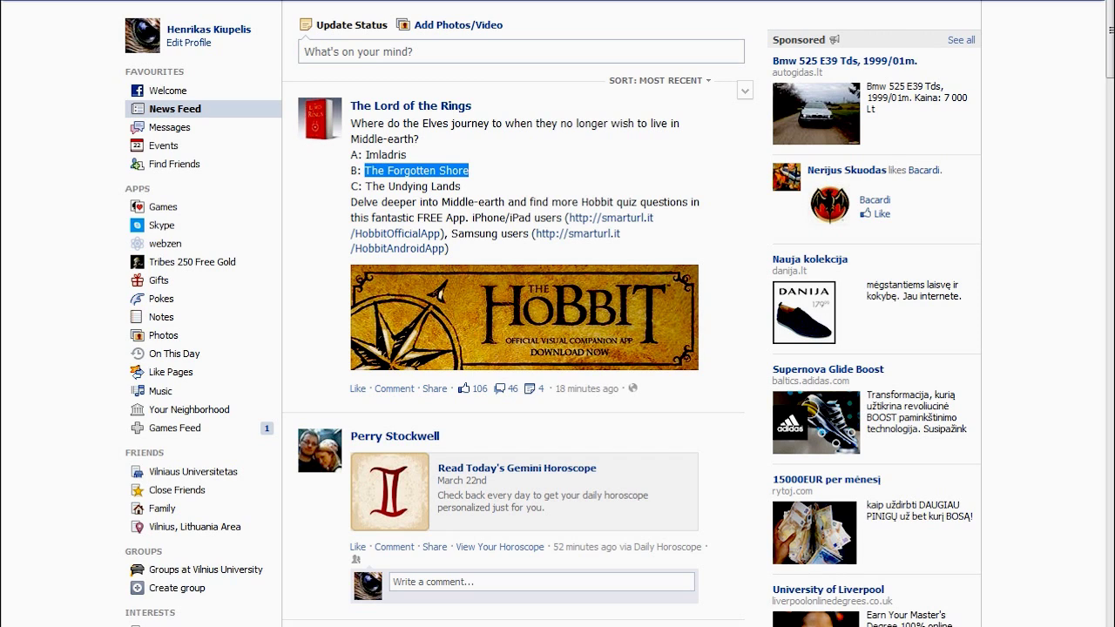
{"action": "left_click", "coordinate": [522, 170]}
{"action": "left_click_drag", "start_coordinate": [365, 186], "coordinate": [460, 186]}
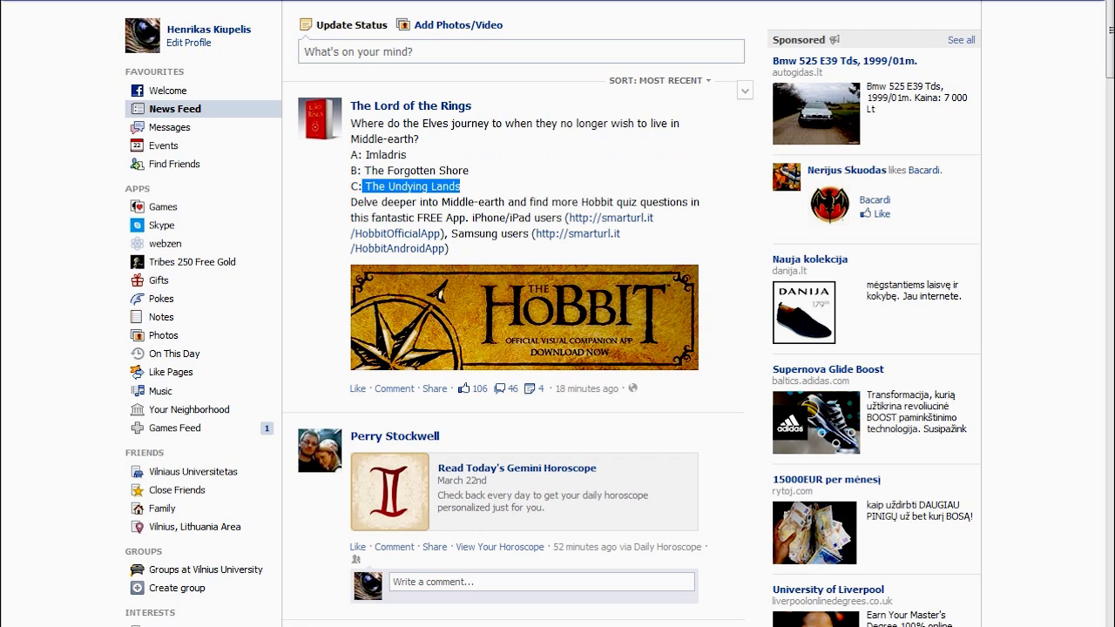
Examine the news feed posts and the changing sponsored adverts displayed beside them.
{"action": "left_click", "coordinate": [522, 186]}
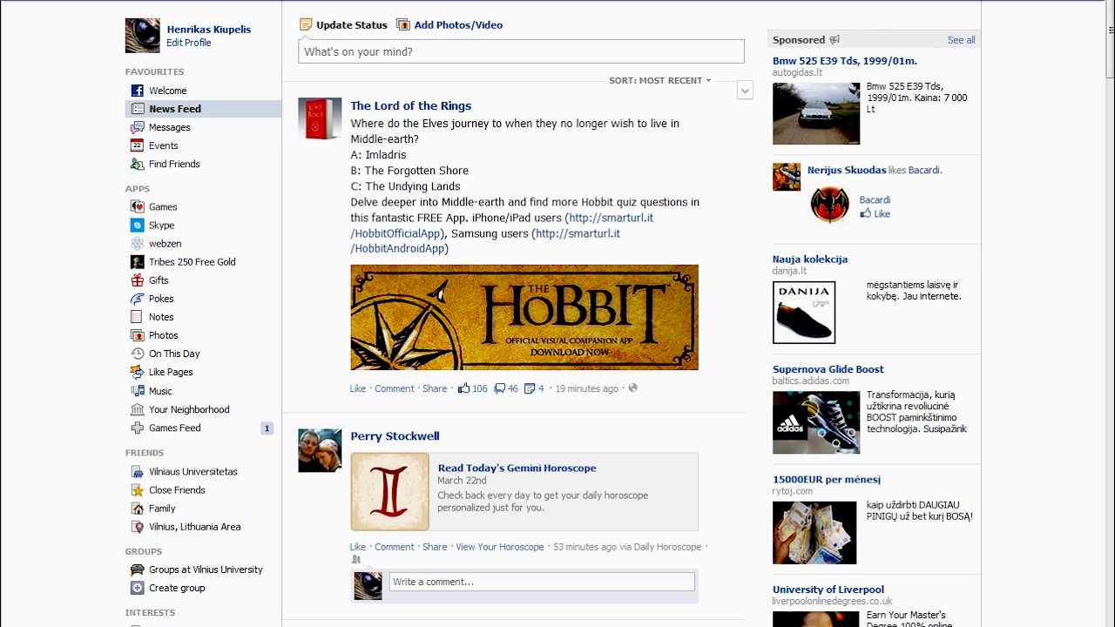
{"action": "scroll", "coordinate": [514, 348], "scroll_direction": "down", "scroll_amount": 1}
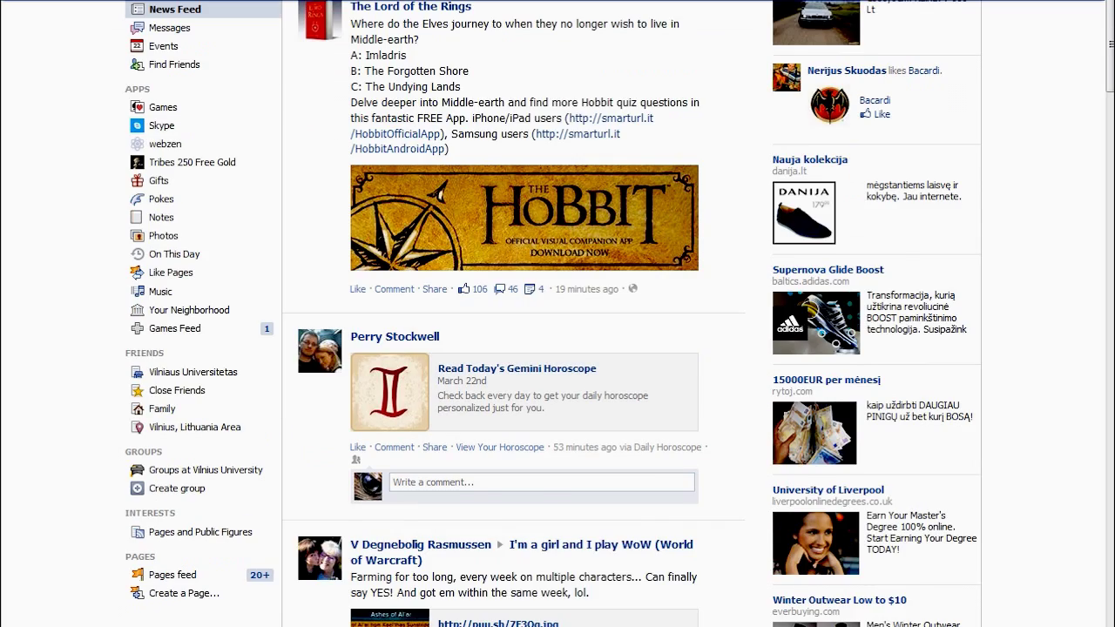
{"action": "scroll", "coordinate": [514, 349], "scroll_direction": "up", "scroll_amount": 1}
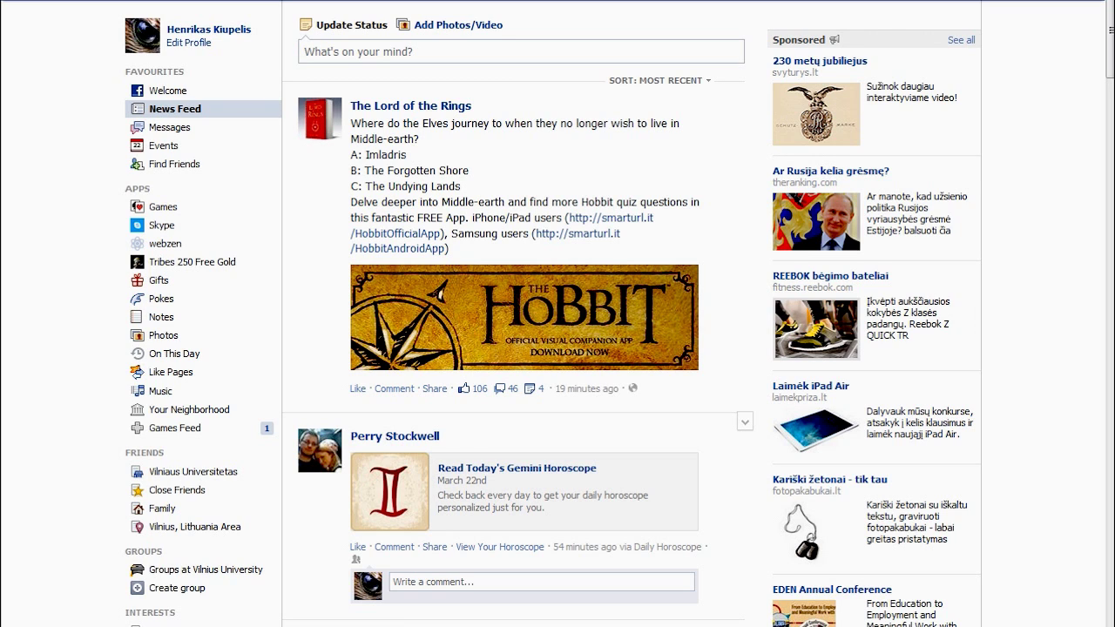
{"action": "scroll", "coordinate": [557, 349], "scroll_direction": "down", "scroll_amount": 5}
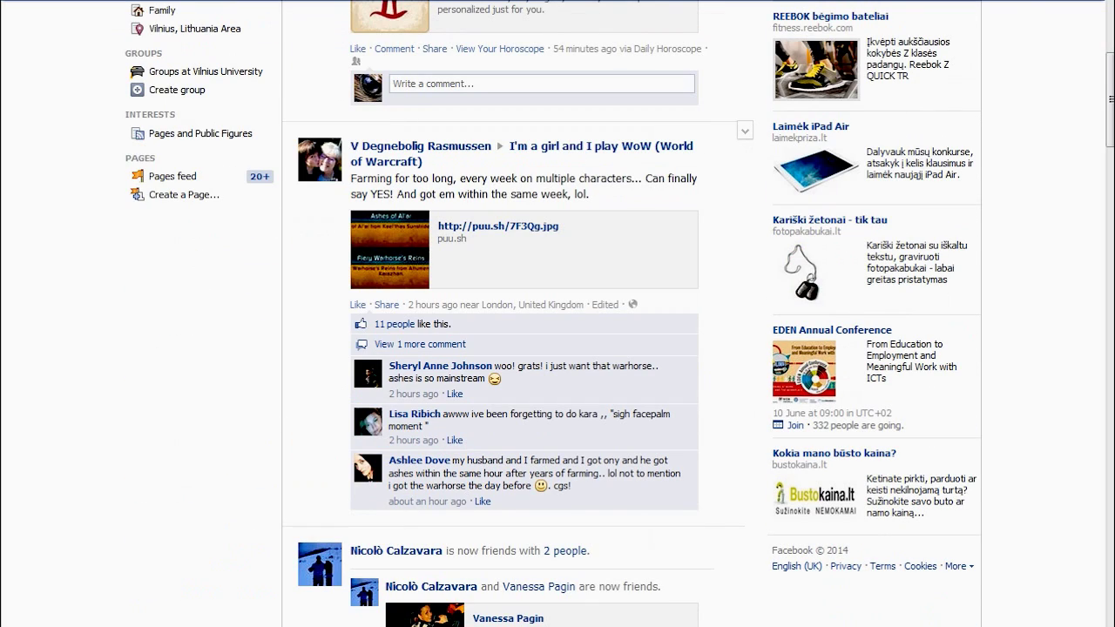
{"action": "scroll", "coordinate": [558, 331], "scroll_direction": "down", "scroll_amount": 1}
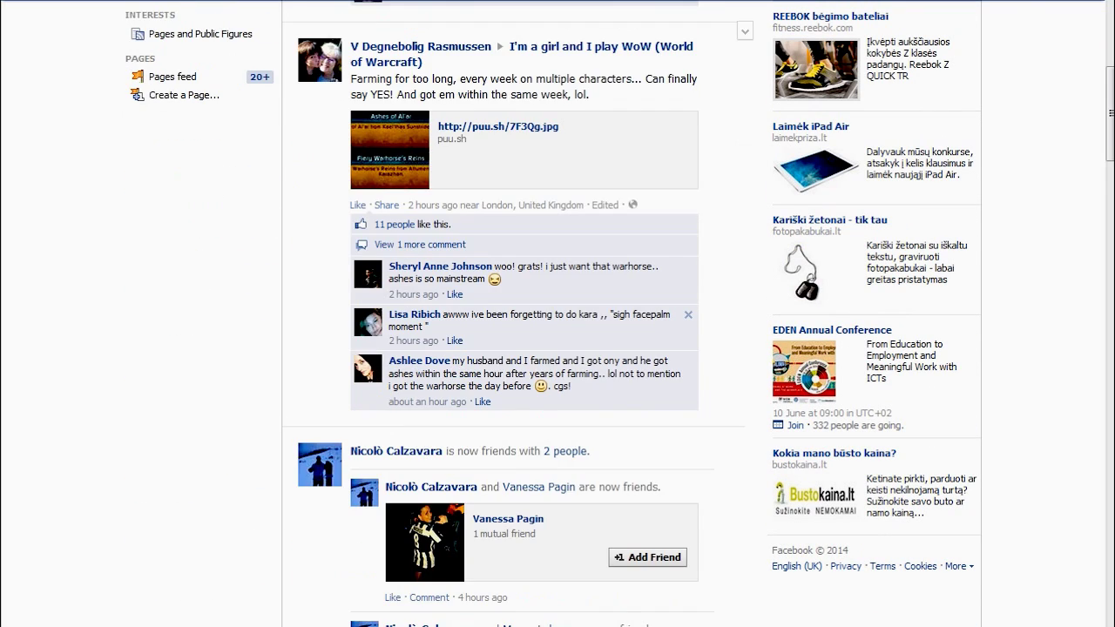
{"action": "scroll", "coordinate": [523, 348], "scroll_direction": "down", "scroll_amount": 10}
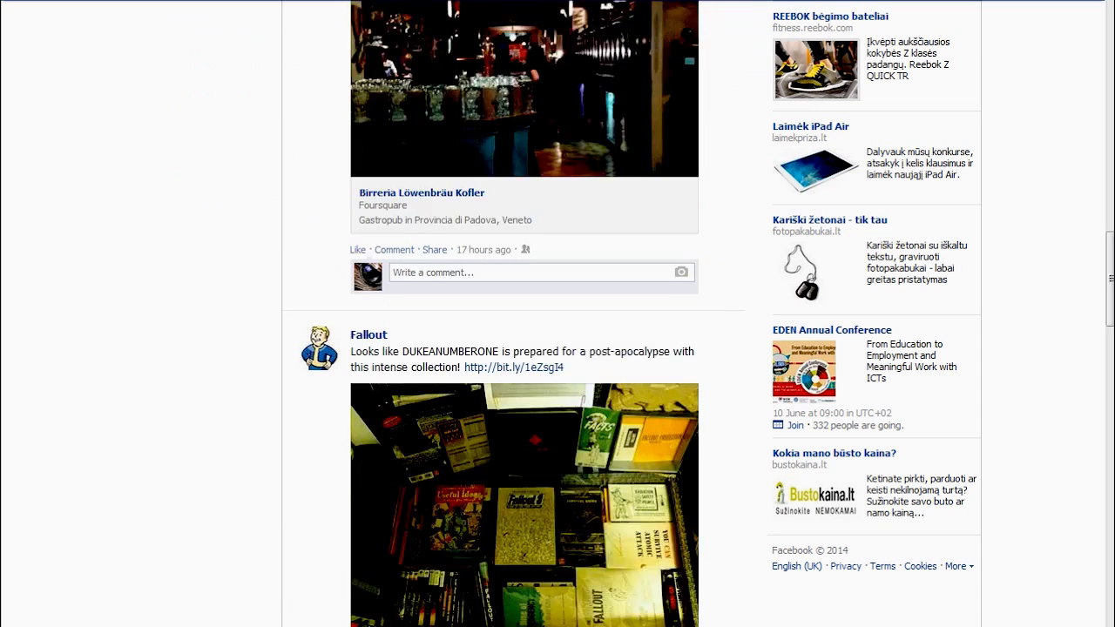
{"action": "scroll", "coordinate": [522, 349], "scroll_direction": "down", "scroll_amount": 10}
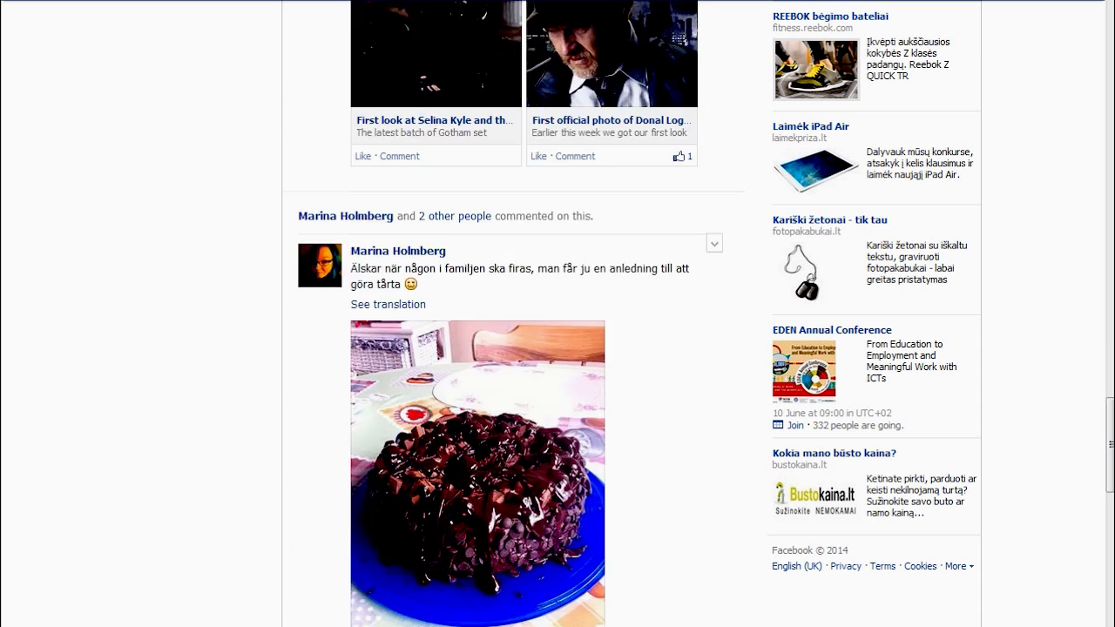
{"action": "scroll", "coordinate": [511, 313], "scroll_direction": "down", "scroll_amount": 2}
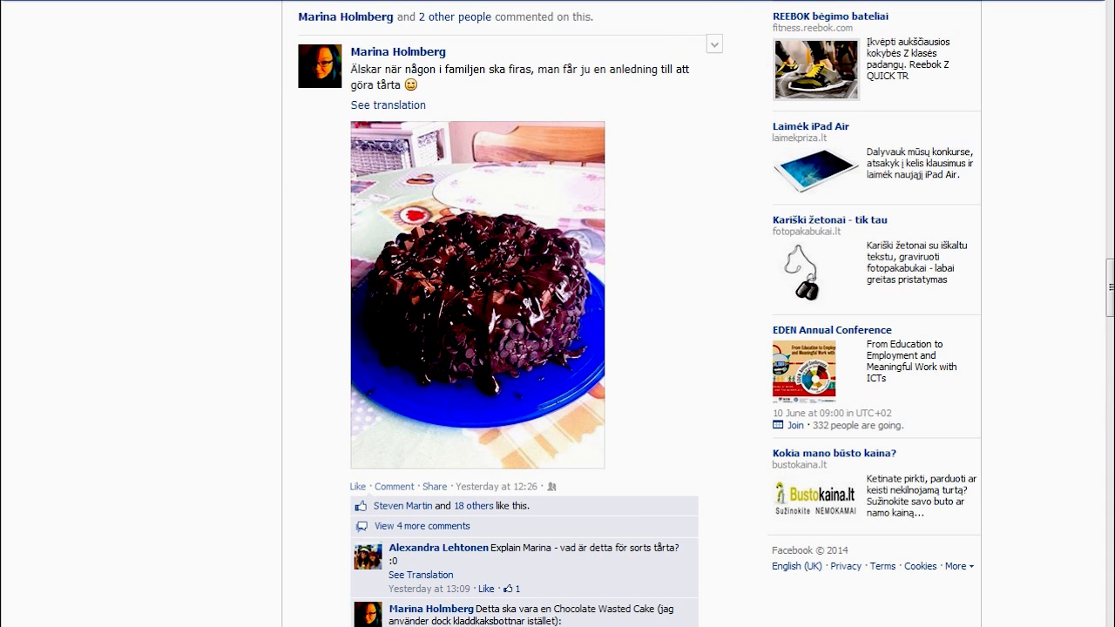
{"action": "scroll", "coordinate": [514, 313], "scroll_direction": "down", "scroll_amount": 15}
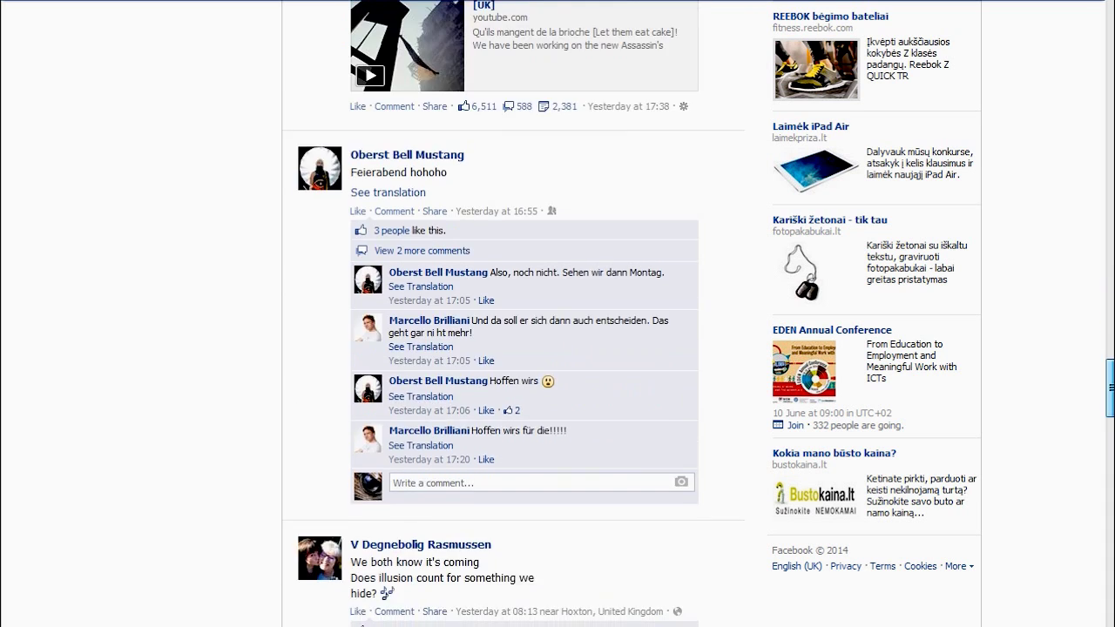
{"action": "scroll", "coordinate": [514, 314], "scroll_direction": "up", "scroll_amount": 20}
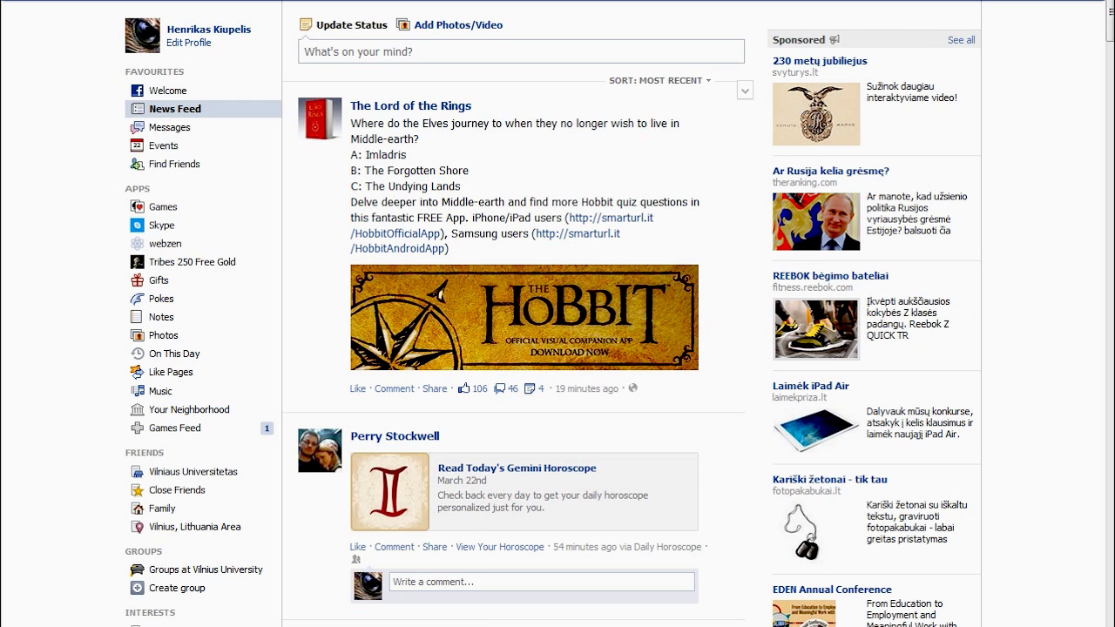
{"action": "scroll", "coordinate": [523, 348], "scroll_direction": "down", "scroll_amount": 10}
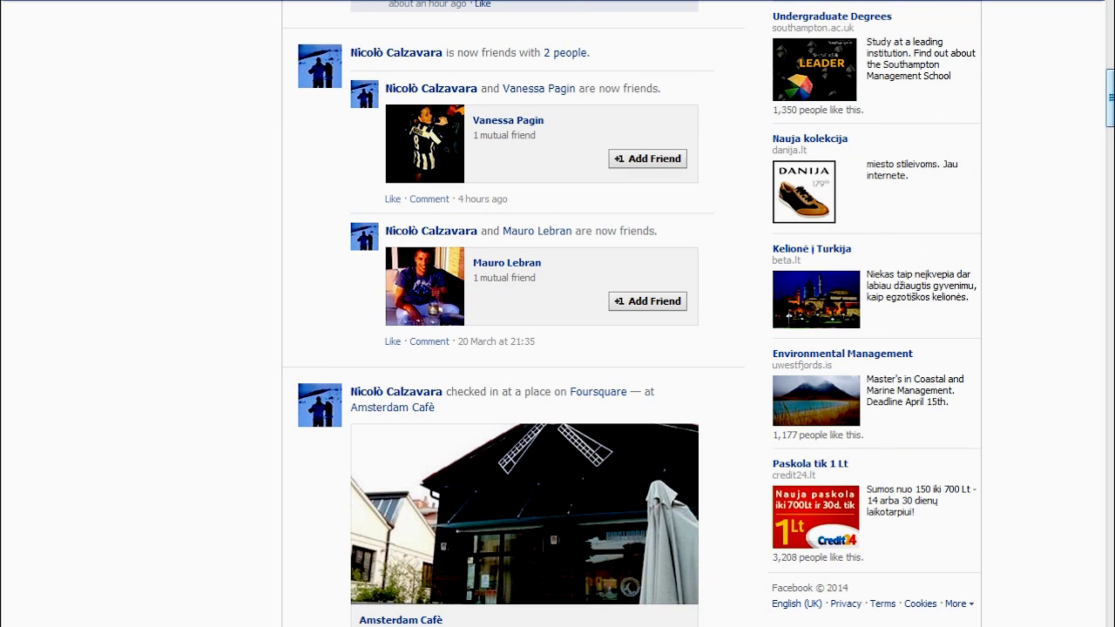
{"action": "scroll", "coordinate": [522, 349], "scroll_direction": "down", "scroll_amount": 8}
{"action": "scroll", "coordinate": [523, 349], "scroll_direction": "down", "scroll_amount": 10}
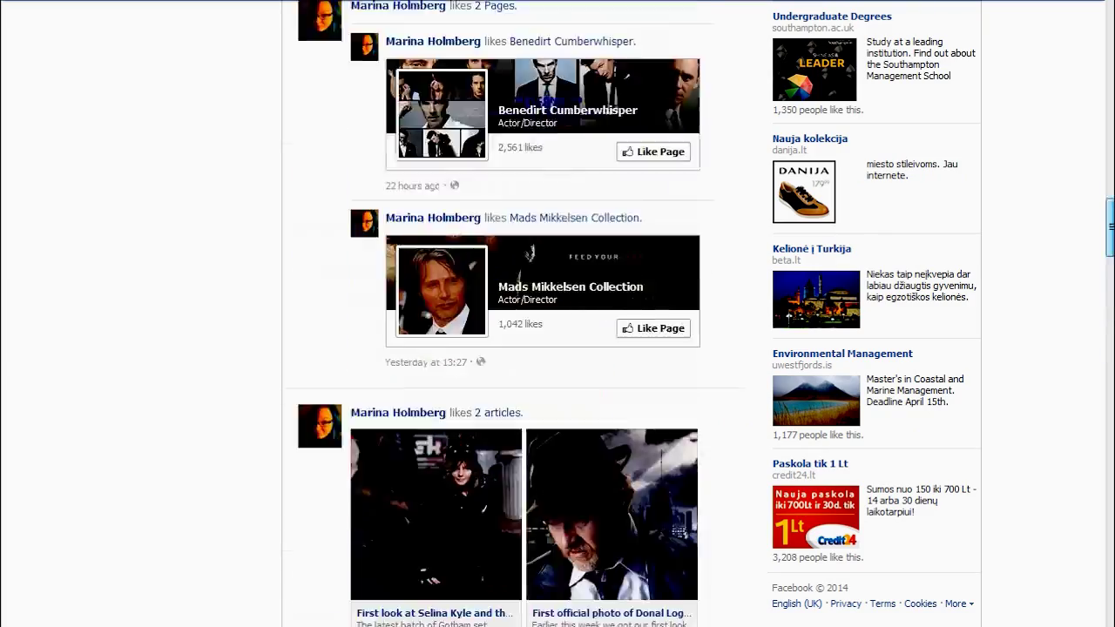
{"action": "scroll", "coordinate": [523, 349], "scroll_direction": "up", "scroll_amount": 20}
{"action": "scroll", "coordinate": [523, 348], "scroll_direction": "up", "scroll_amount": 5}
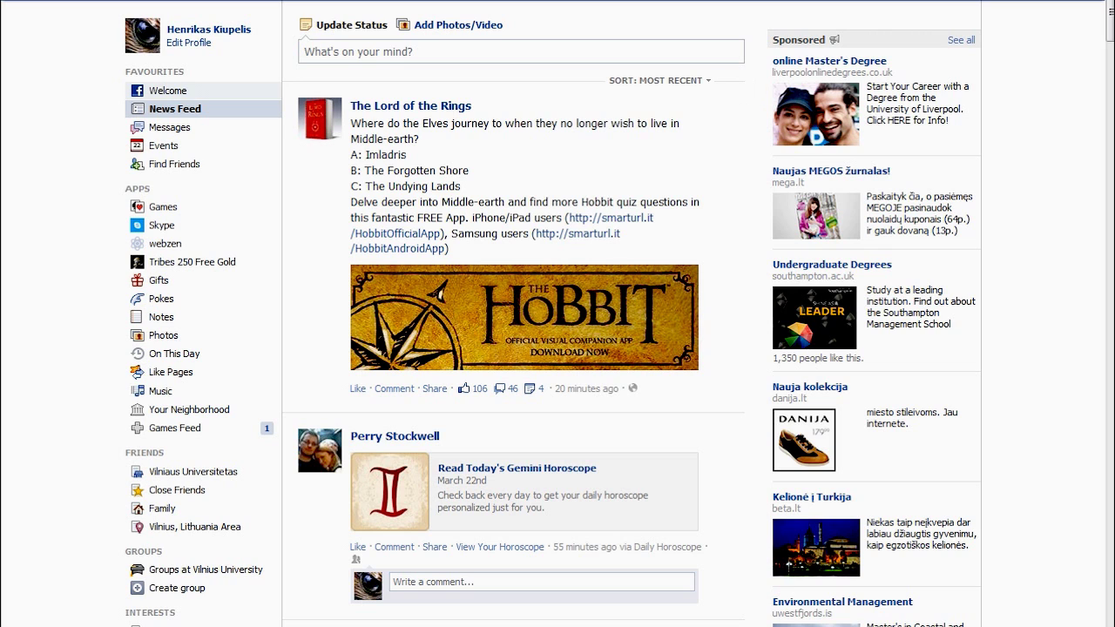
View the Welcome page, then the own profile timeline and its friends list.
{"action": "left_click", "coordinate": [167, 91]}
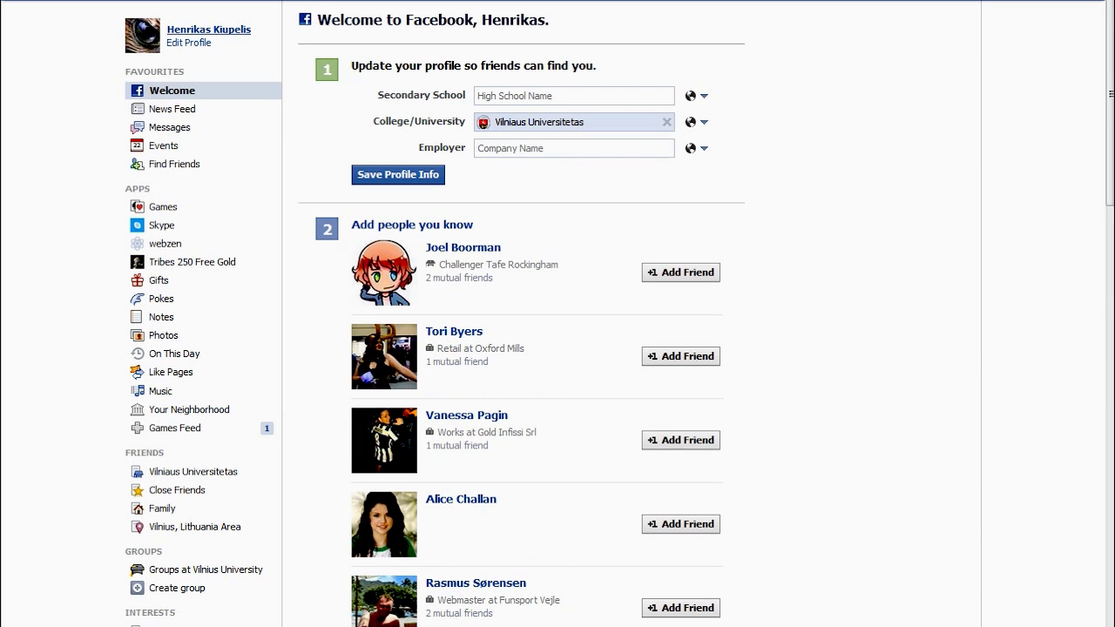
{"action": "left_click", "coordinate": [208, 29]}
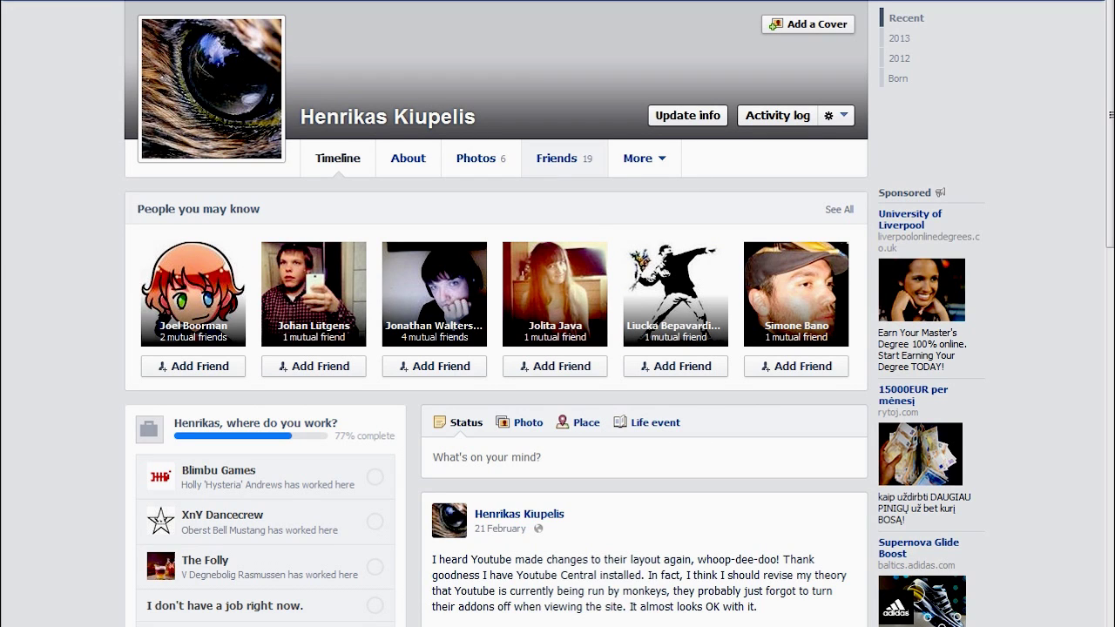
{"action": "left_click", "coordinate": [564, 159]}
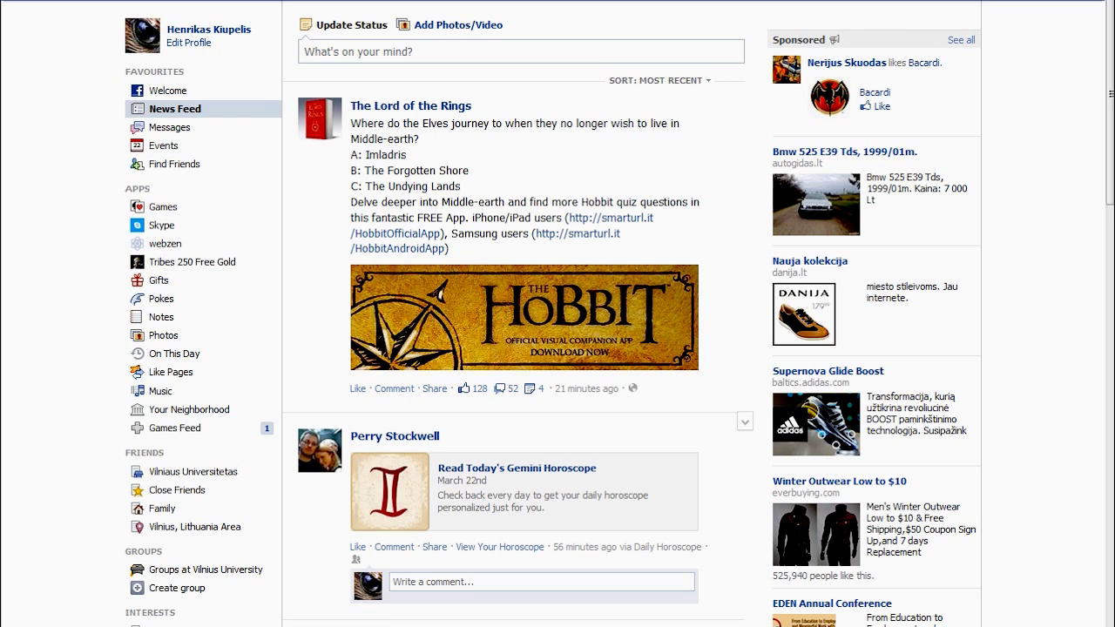
Open the Lord of the Rings quiz post from the news feed, read its comments and highlight the answer "The Undying Lands" in one.
{"action": "scroll", "coordinate": [518, 348], "scroll_direction": "down", "scroll_amount": 3}
{"action": "scroll", "coordinate": [519, 349], "scroll_direction": "up", "scroll_amount": 3}
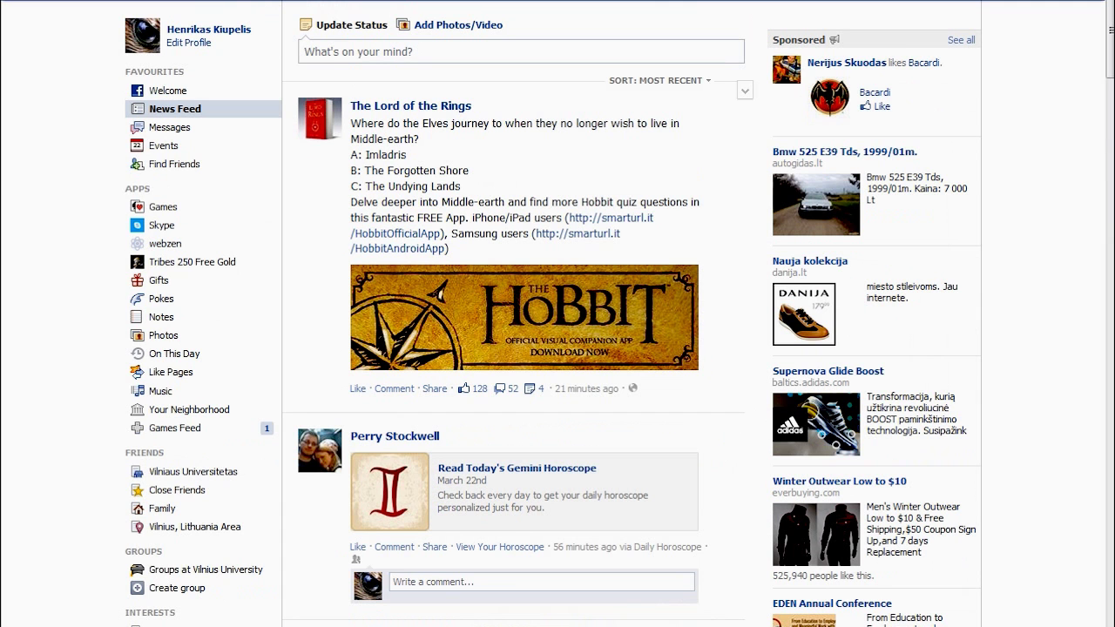
{"action": "left_click", "coordinate": [436, 582]}
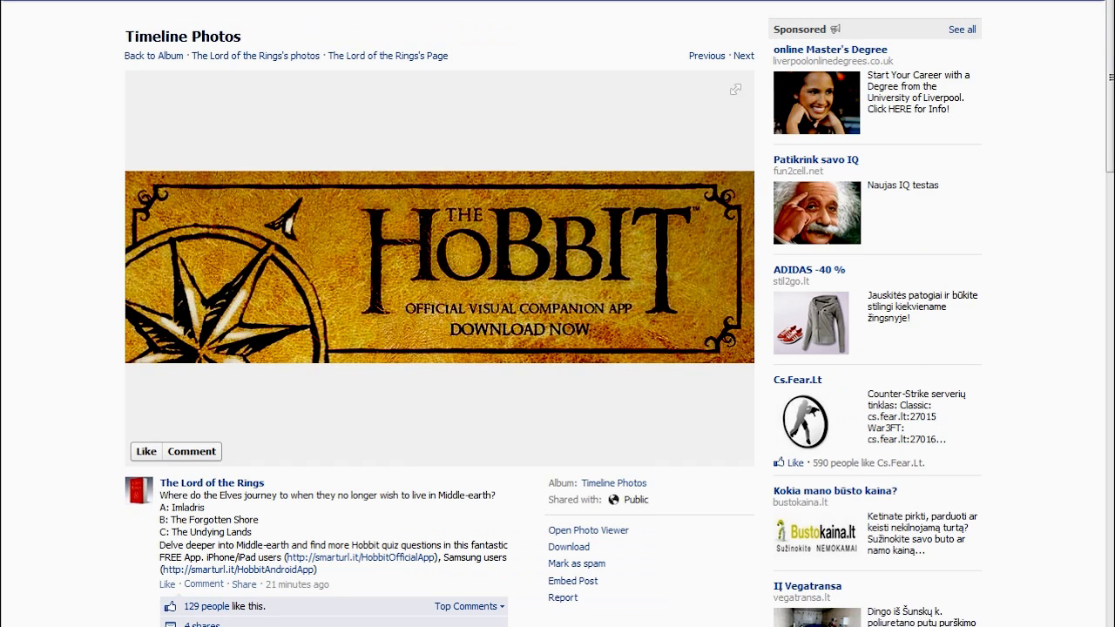
{"action": "scroll", "coordinate": [439, 348], "scroll_direction": "down", "scroll_amount": 8}
{"action": "scroll", "coordinate": [348, 202], "scroll_direction": "down", "scroll_amount": 14}
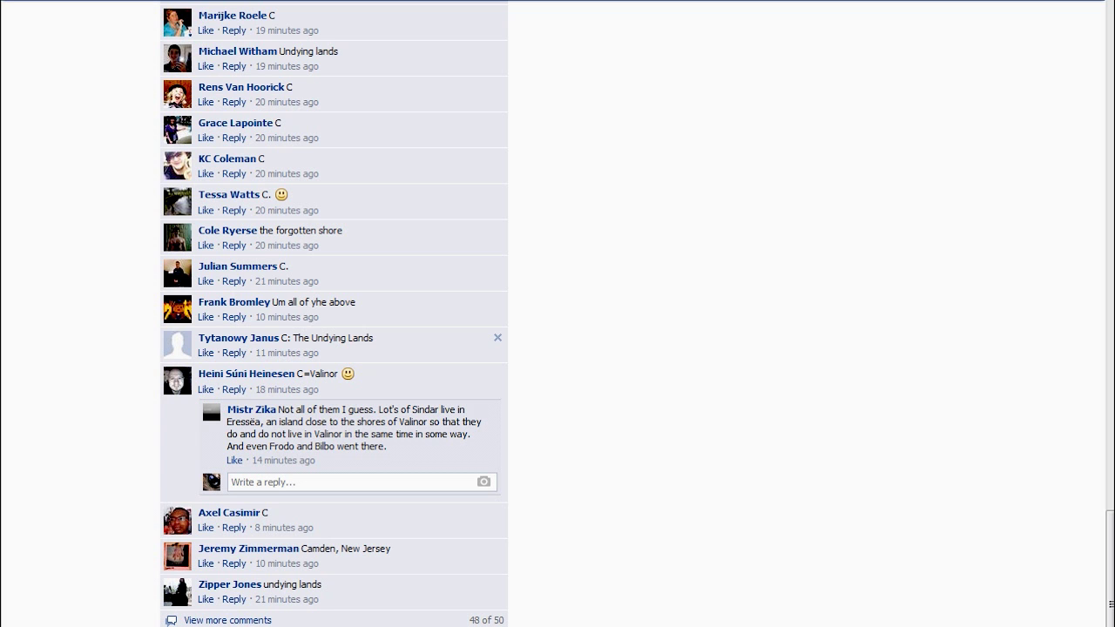
{"action": "left_click_drag", "start_coordinate": [299, 338], "coordinate": [374, 338]}
{"action": "scroll", "coordinate": [334, 314], "scroll_direction": "up", "scroll_amount": 20}
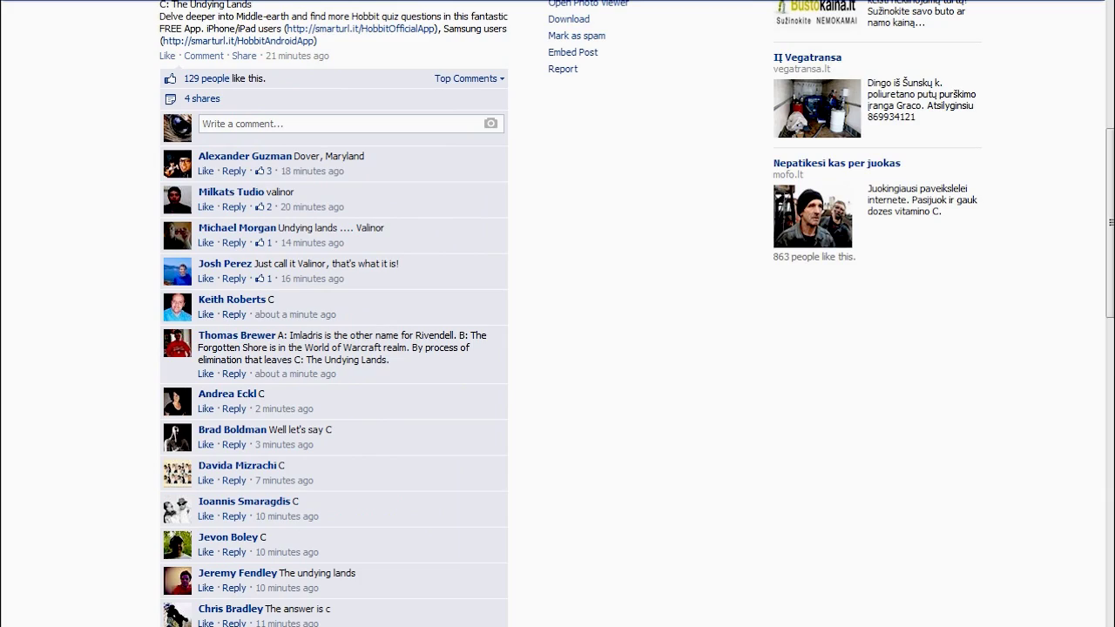
{"action": "scroll", "coordinate": [333, 314], "scroll_direction": "up", "scroll_amount": 5}
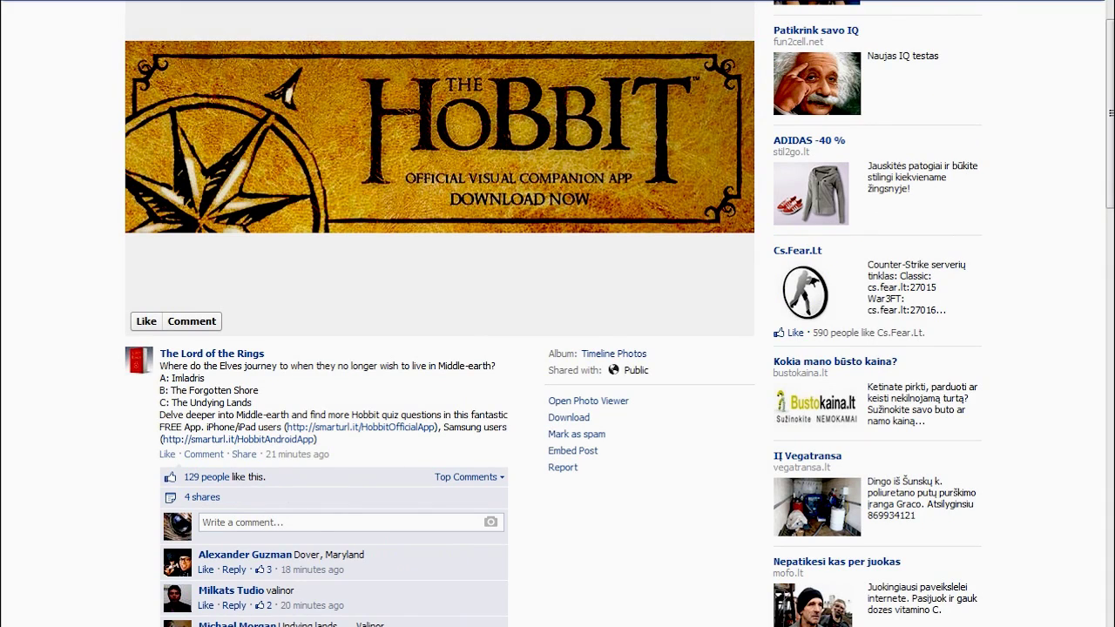
{"action": "scroll", "coordinate": [334, 314], "scroll_direction": "down", "scroll_amount": 10}
{"action": "scroll", "coordinate": [333, 314], "scroll_direction": "down", "scroll_amount": 10}
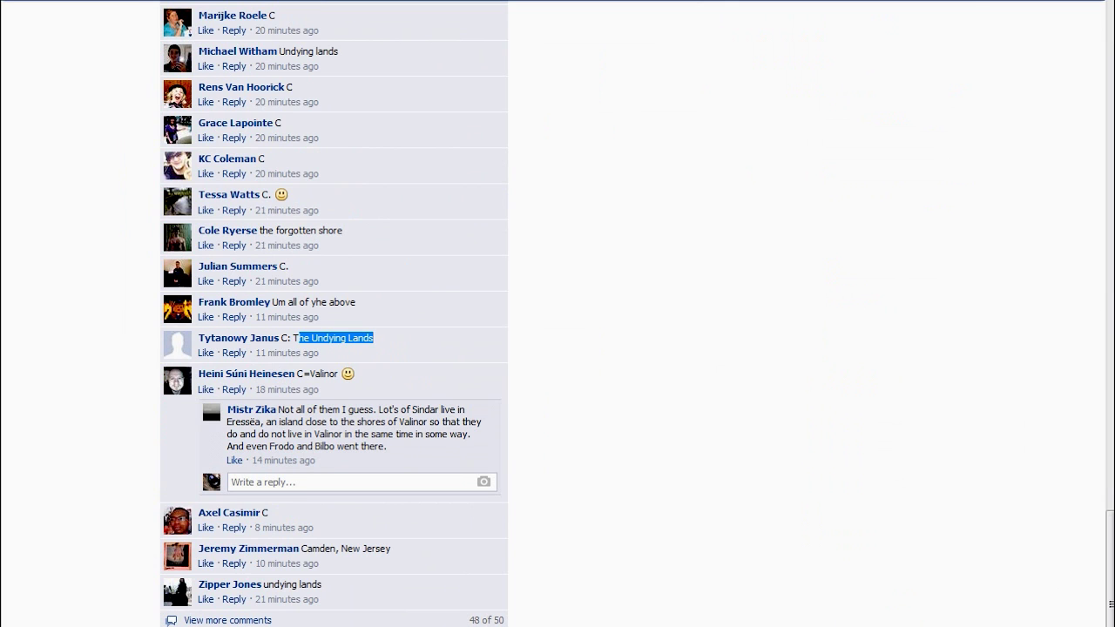
{"action": "scroll", "coordinate": [333, 314], "scroll_direction": "up", "scroll_amount": 20}
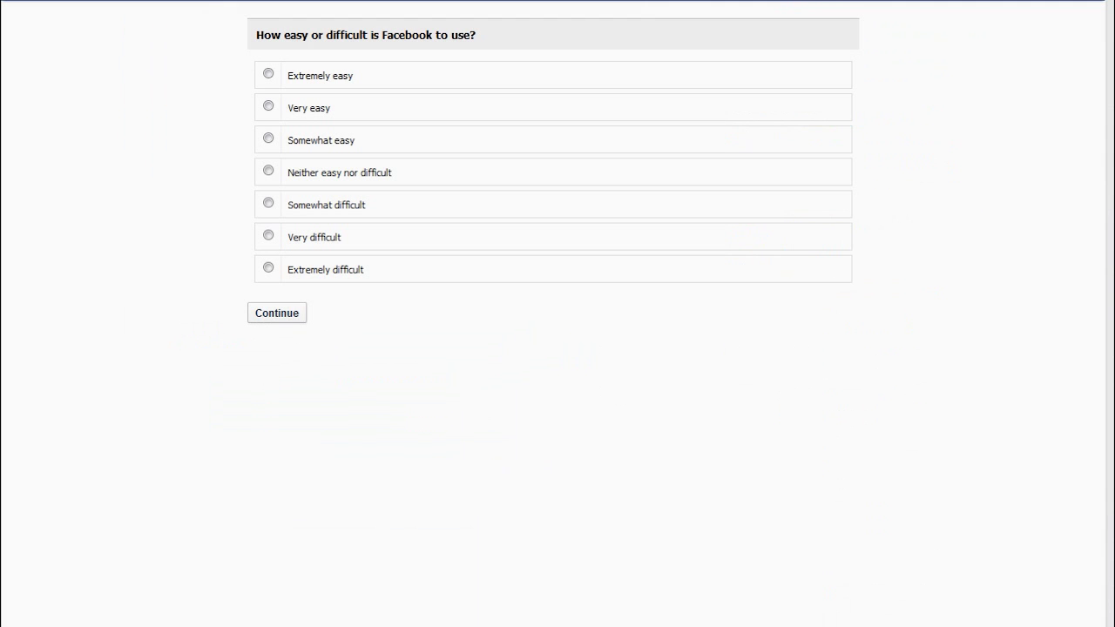
Answer the question on how easy Facebook is to use with "Extremely difficult" and submit it.
{"action": "left_click", "coordinate": [268, 267]}
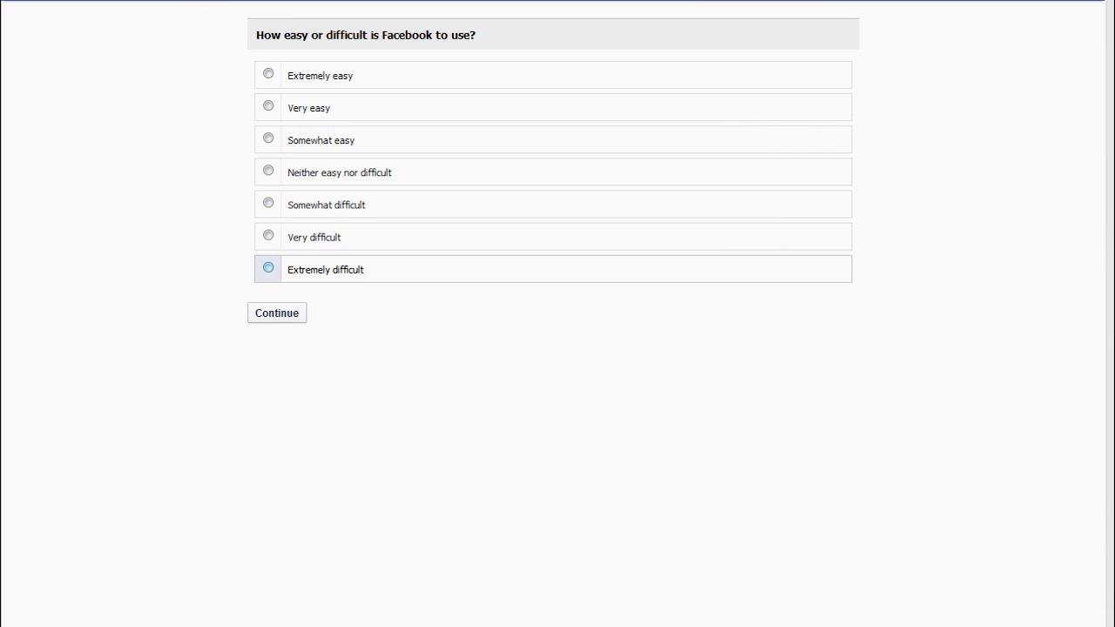
{"action": "key", "text": "Tab"}
{"action": "key", "text": "Return"}
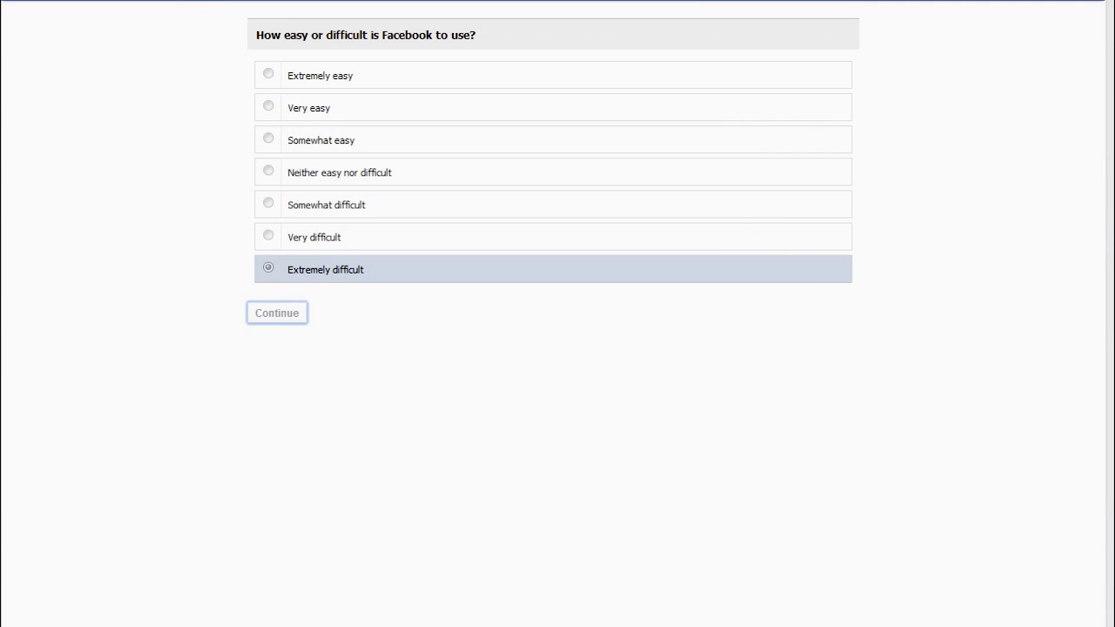
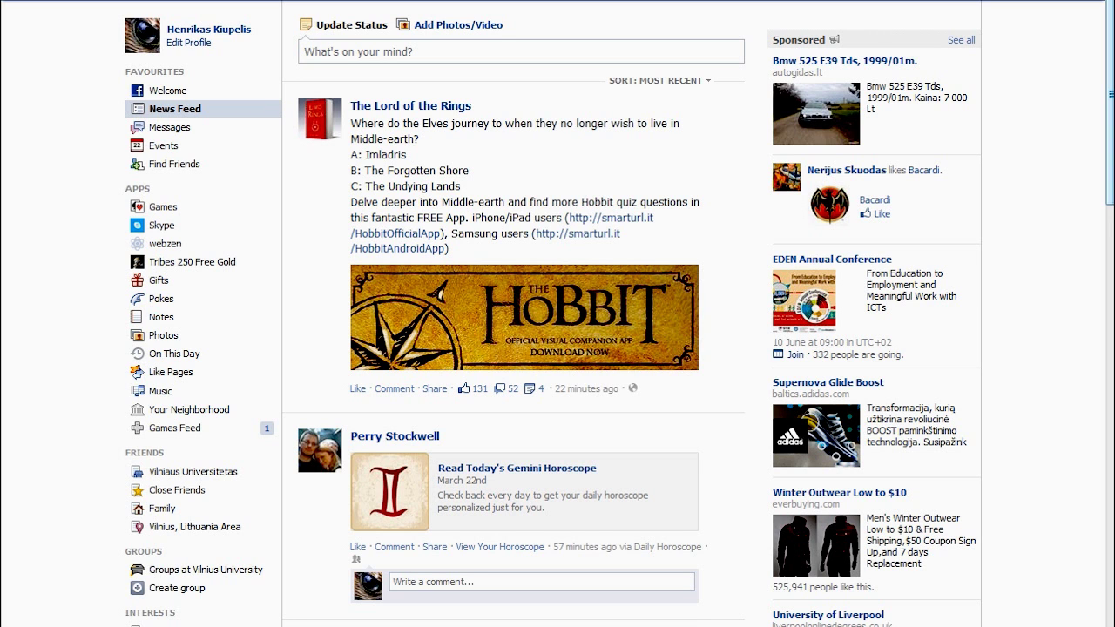
Look through the news feed, and answer the question on how useful Facebook is overall with "Not at all useful" and submit it.
{"action": "scroll", "coordinate": [514, 348], "scroll_direction": "down", "scroll_amount": 20}
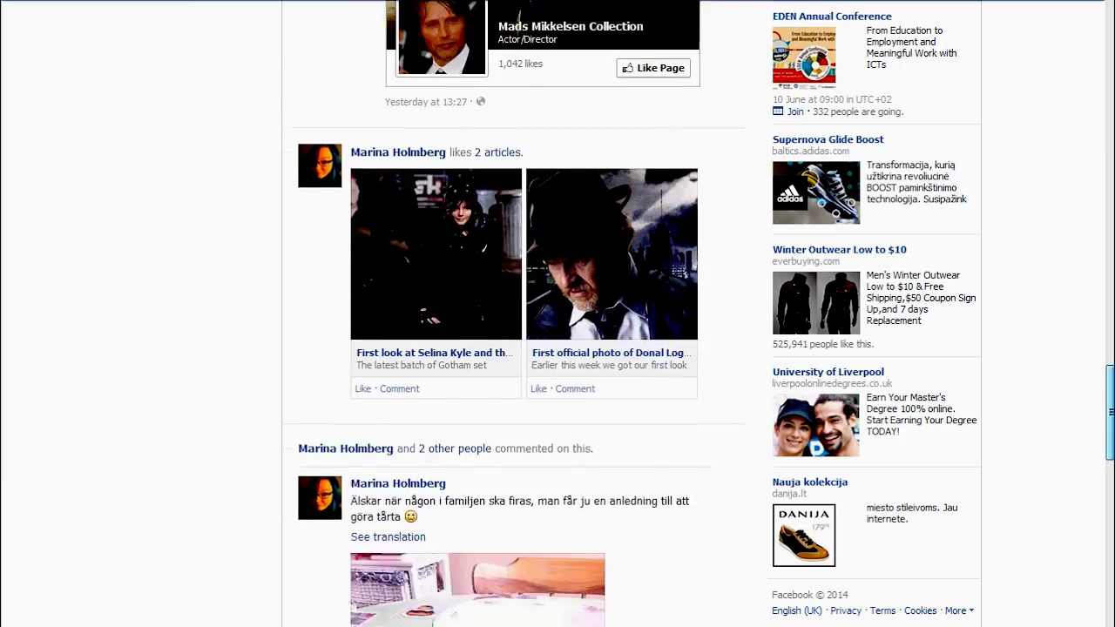
{"action": "scroll", "coordinate": [514, 348], "scroll_direction": "down", "scroll_amount": 10}
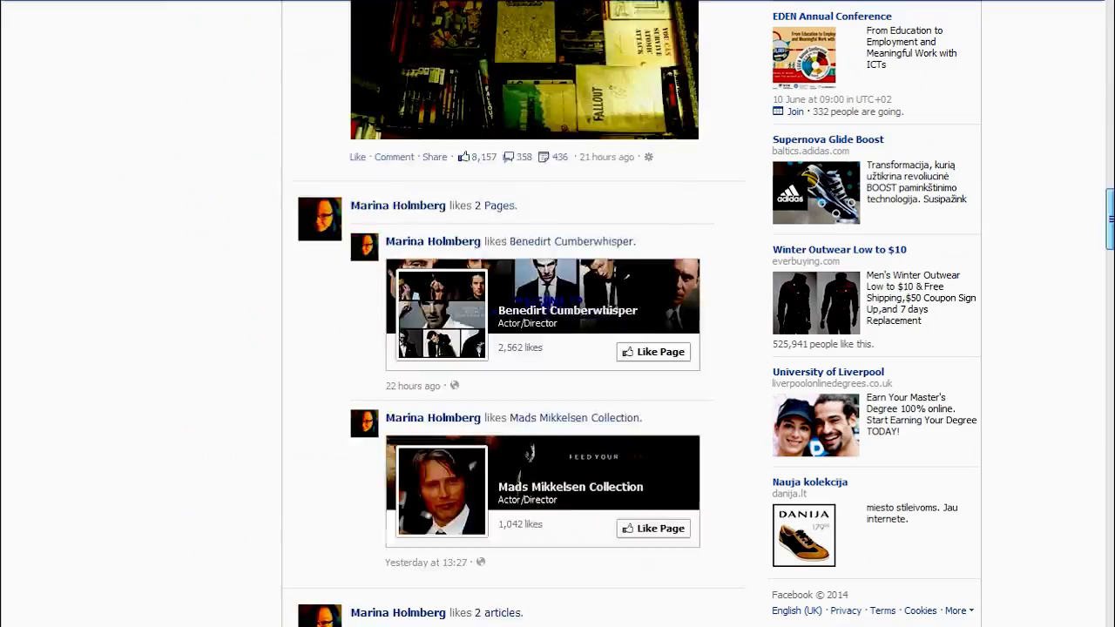
{"action": "scroll", "coordinate": [522, 348], "scroll_direction": "up", "scroll_amount": 6}
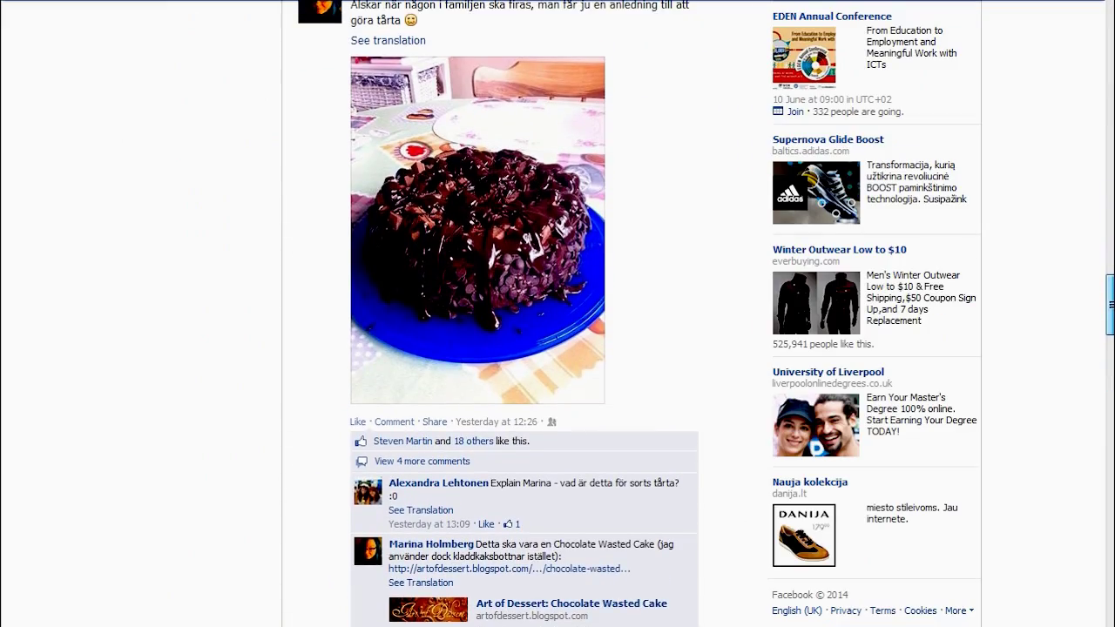
{"action": "scroll", "coordinate": [514, 349], "scroll_direction": "up", "scroll_amount": 15}
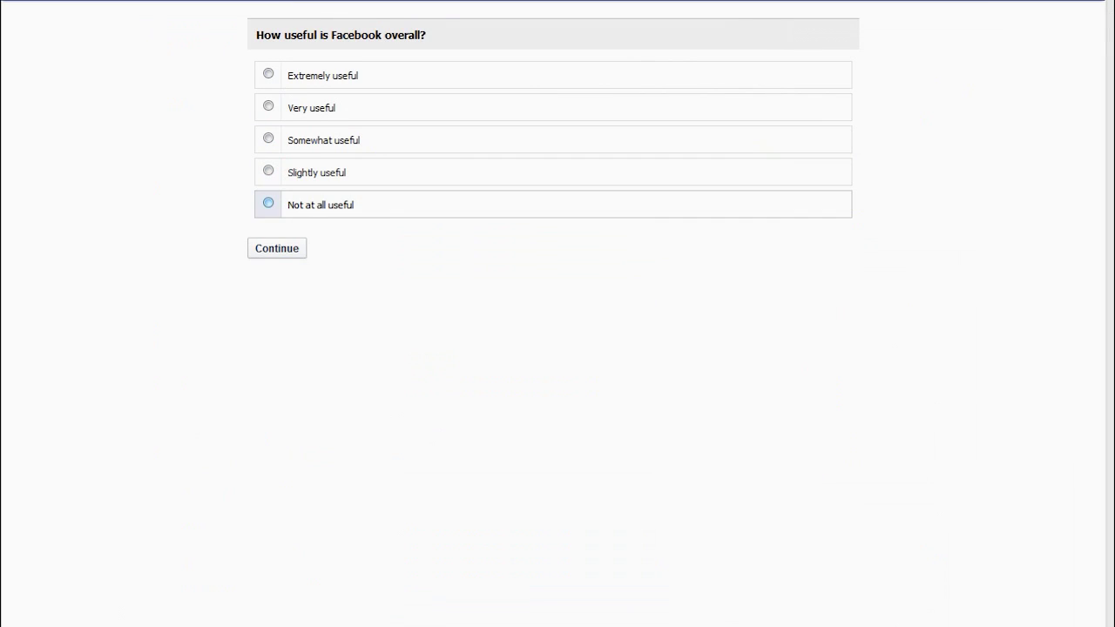
{"action": "left_click", "coordinate": [269, 203]}
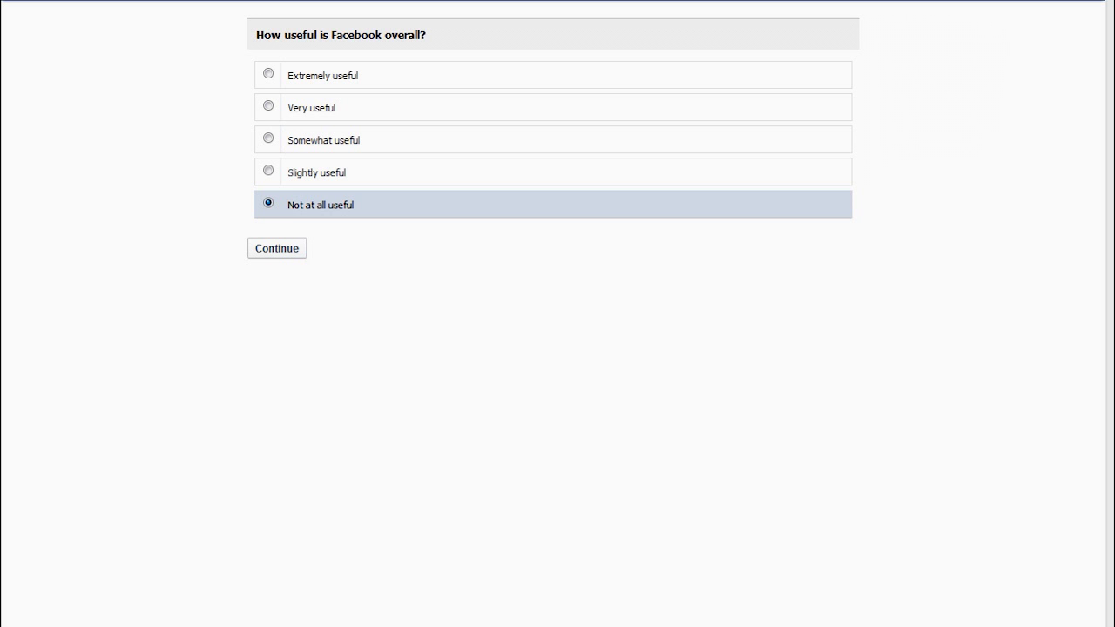
{"action": "key", "text": "Tab"}
{"action": "key", "text": "Return"}
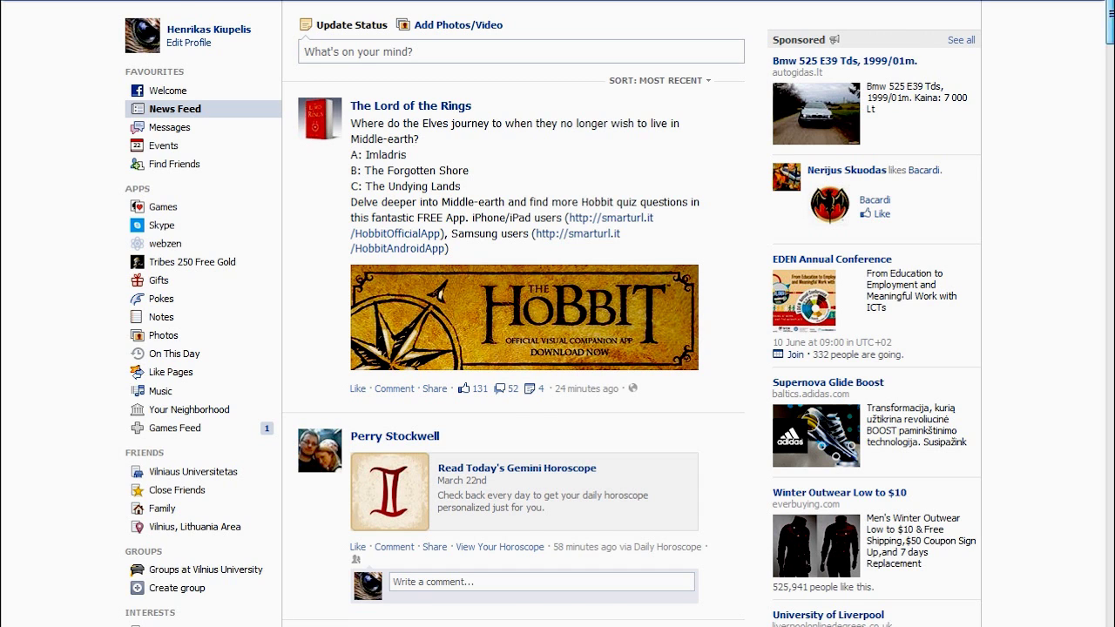
Answer the questions on Facebook's overall fun and trustworthiness with "Not at all fun" and "Not at all trustworthy", submitting each.
{"action": "scroll", "coordinate": [557, 314], "scroll_direction": "down", "scroll_amount": 3}
{"action": "scroll", "coordinate": [557, 314], "scroll_direction": "up", "scroll_amount": 3}
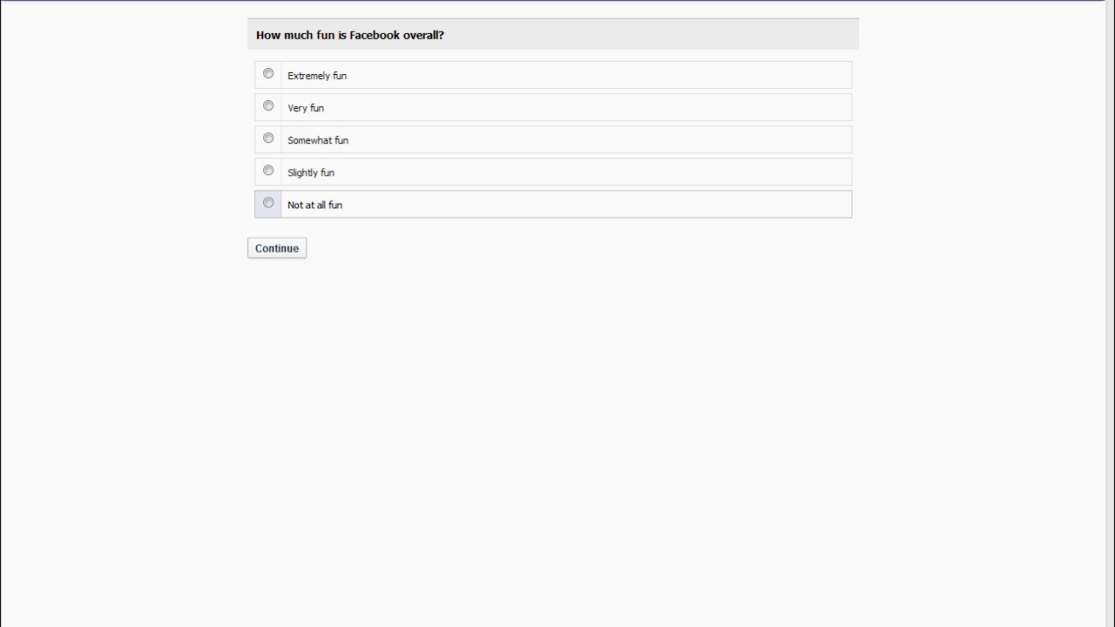
{"action": "left_click", "coordinate": [268, 203]}
{"action": "left_click", "coordinate": [277, 249]}
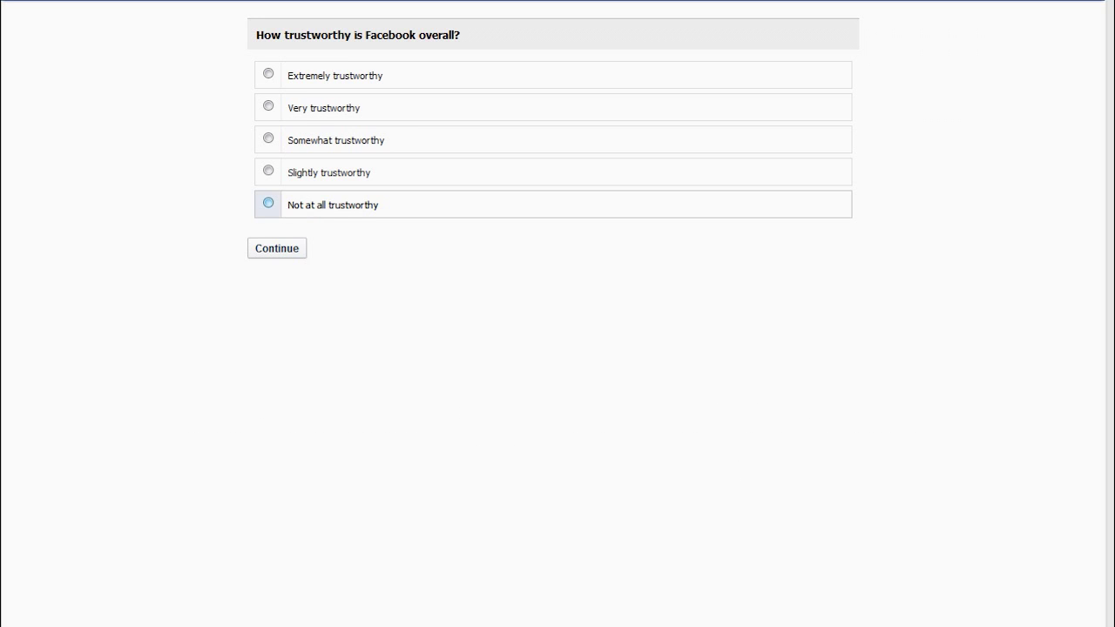
{"action": "left_click", "coordinate": [268, 202]}
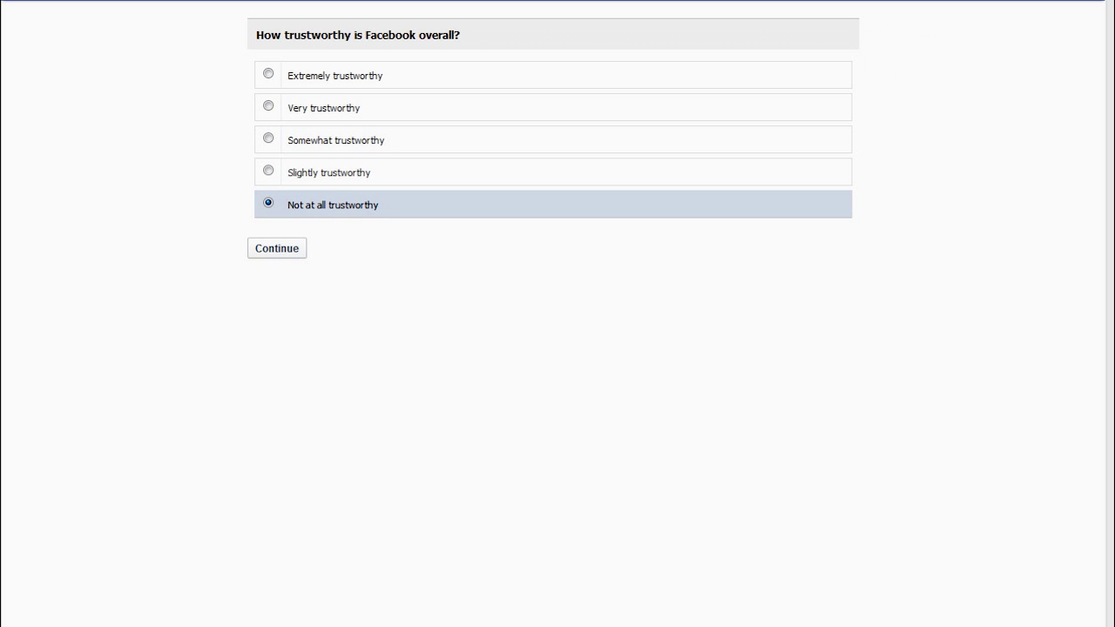
{"action": "key", "text": "Return"}
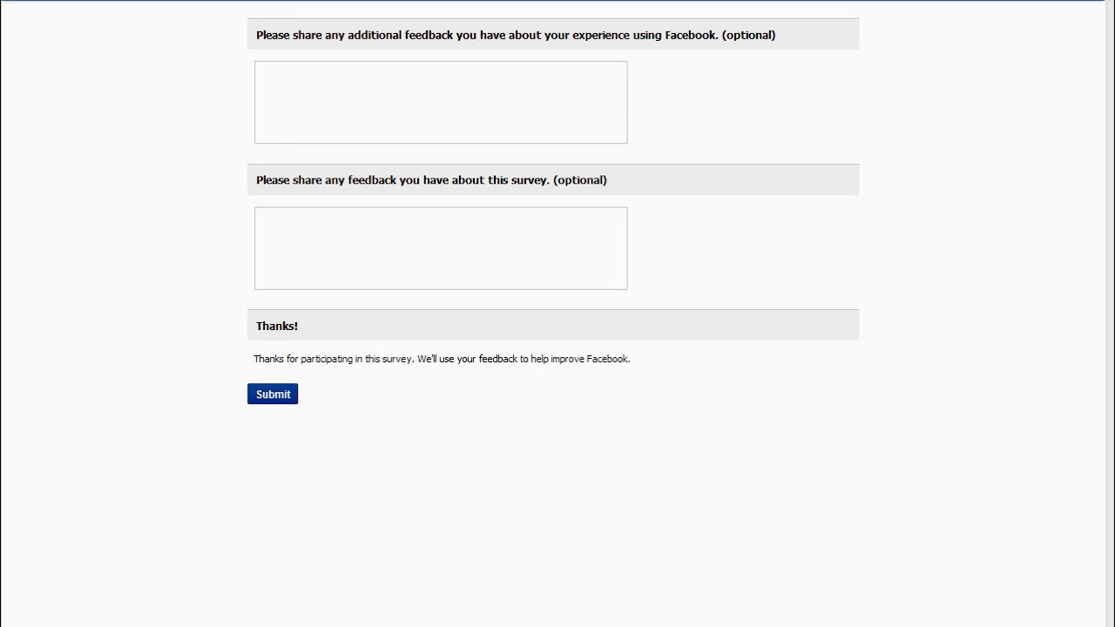
Enter "It's a very good site to spend 30 seconds (or so) brain dead every day." as additional feedback about using Facebook.
{"action": "type", "text": "It's a very good site to spend 30 seconds (or so) brain dead every day."}
{"action": "key", "text": "Tab"}
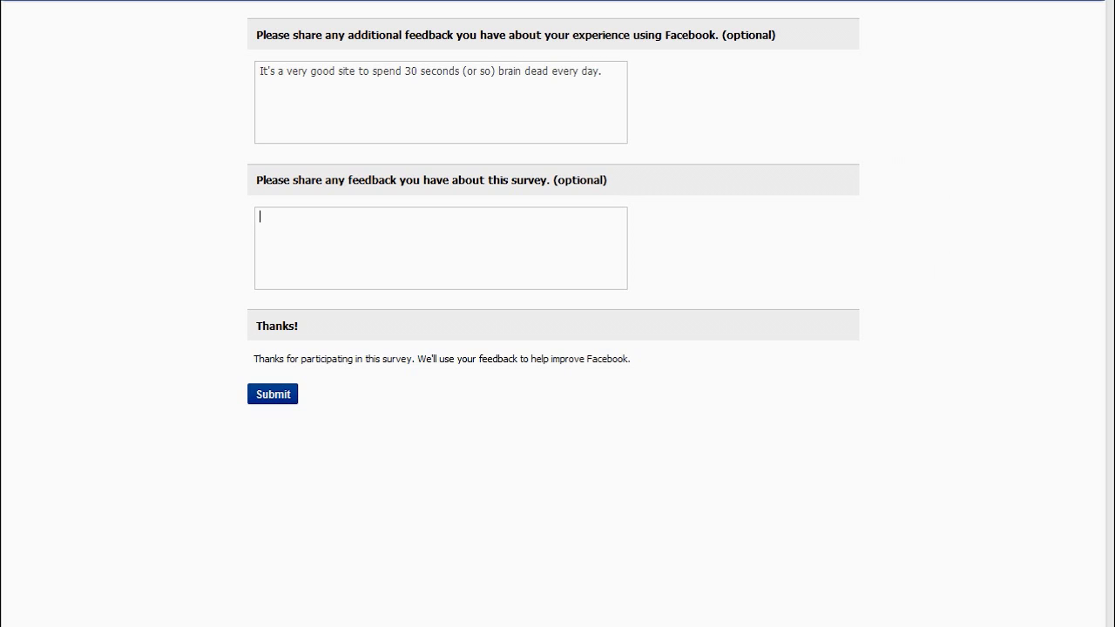